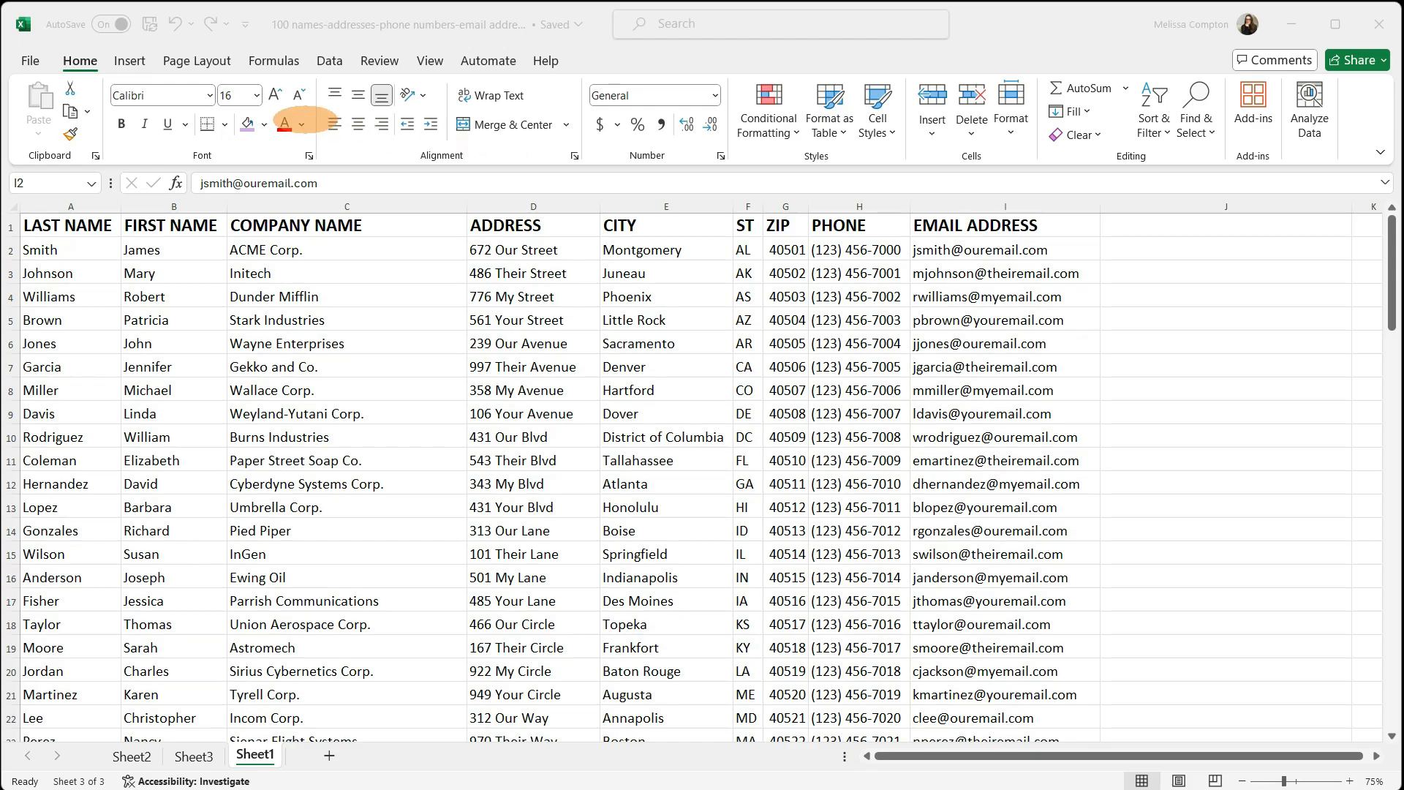
Step: Add a new custom tab directly after Home in the ribbon customization options
{"action": "left_click", "coordinate": [34, 61]}
{"action": "left_click", "coordinate": [30, 61]}
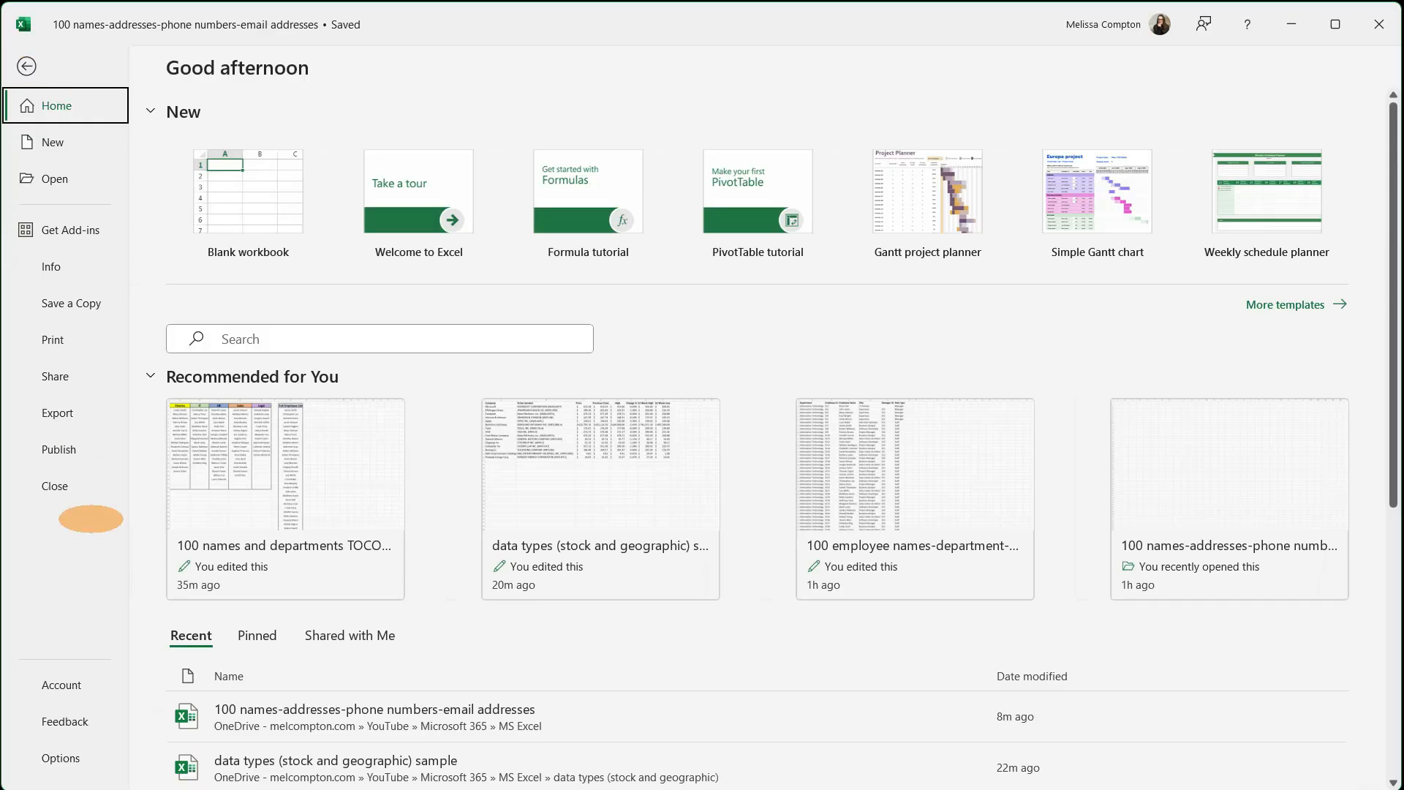
{"action": "left_click", "coordinate": [73, 754]}
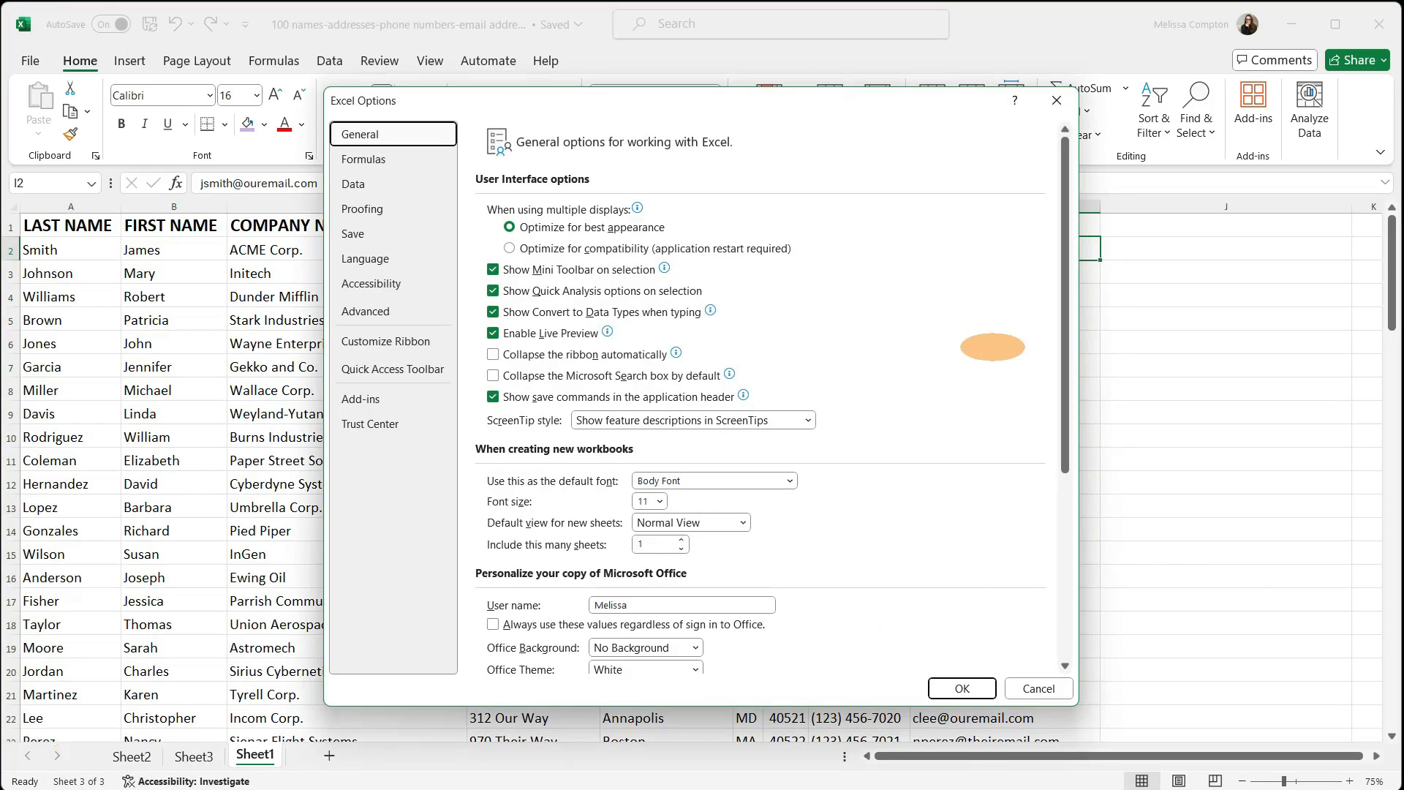
{"action": "left_click", "coordinate": [371, 344]}
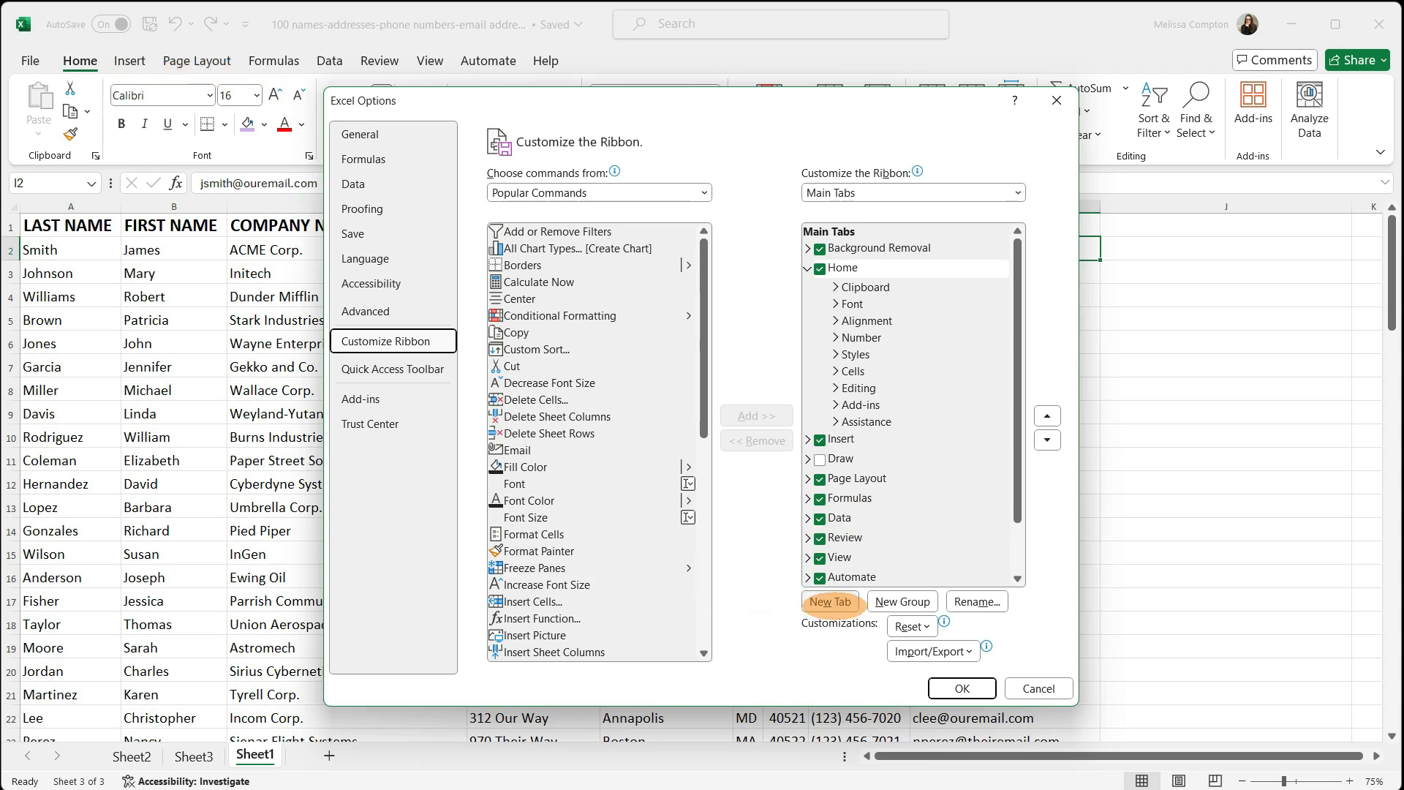
{"action": "left_click", "coordinate": [830, 601]}
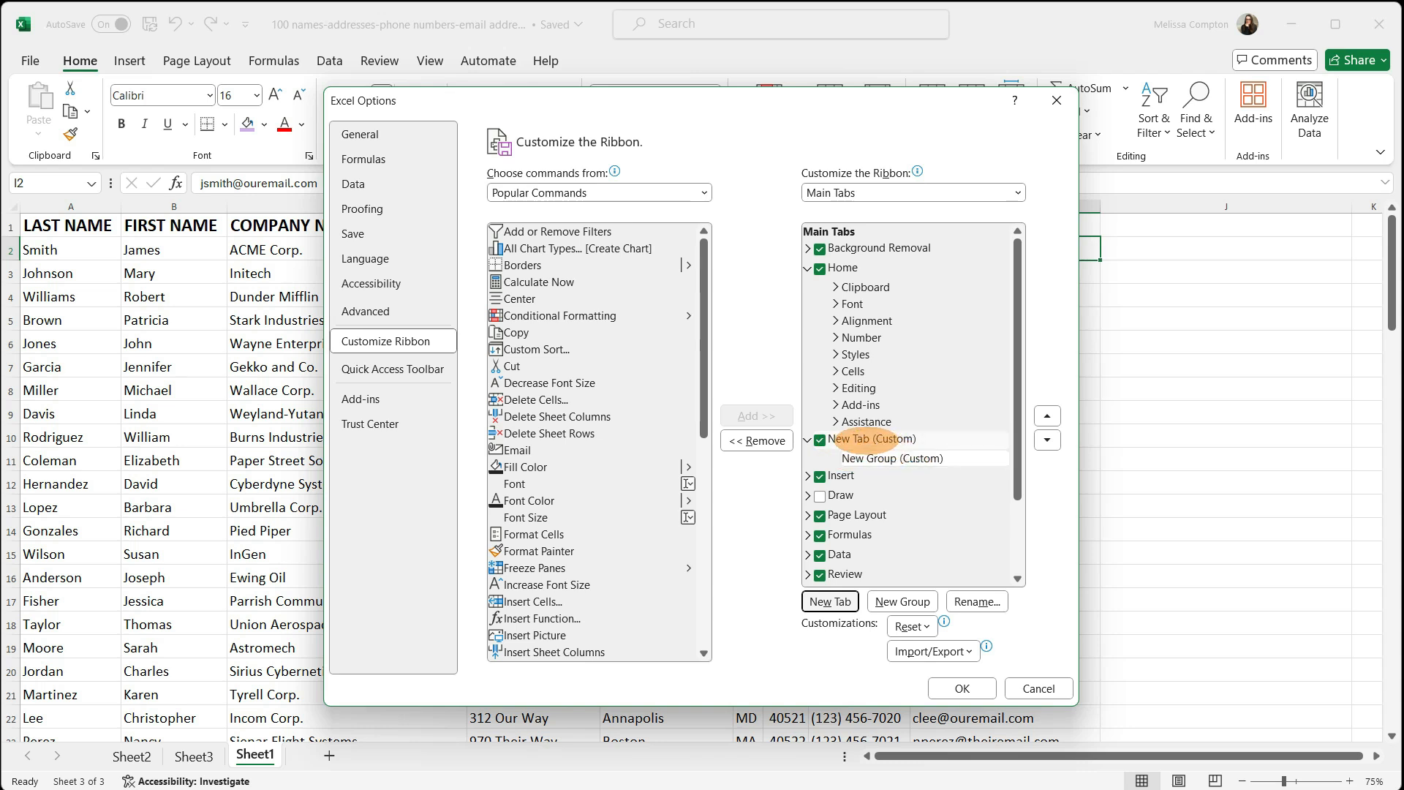
Step: Rename the new custom tab with the account owner's first name
{"action": "right_click", "coordinate": [874, 439]}
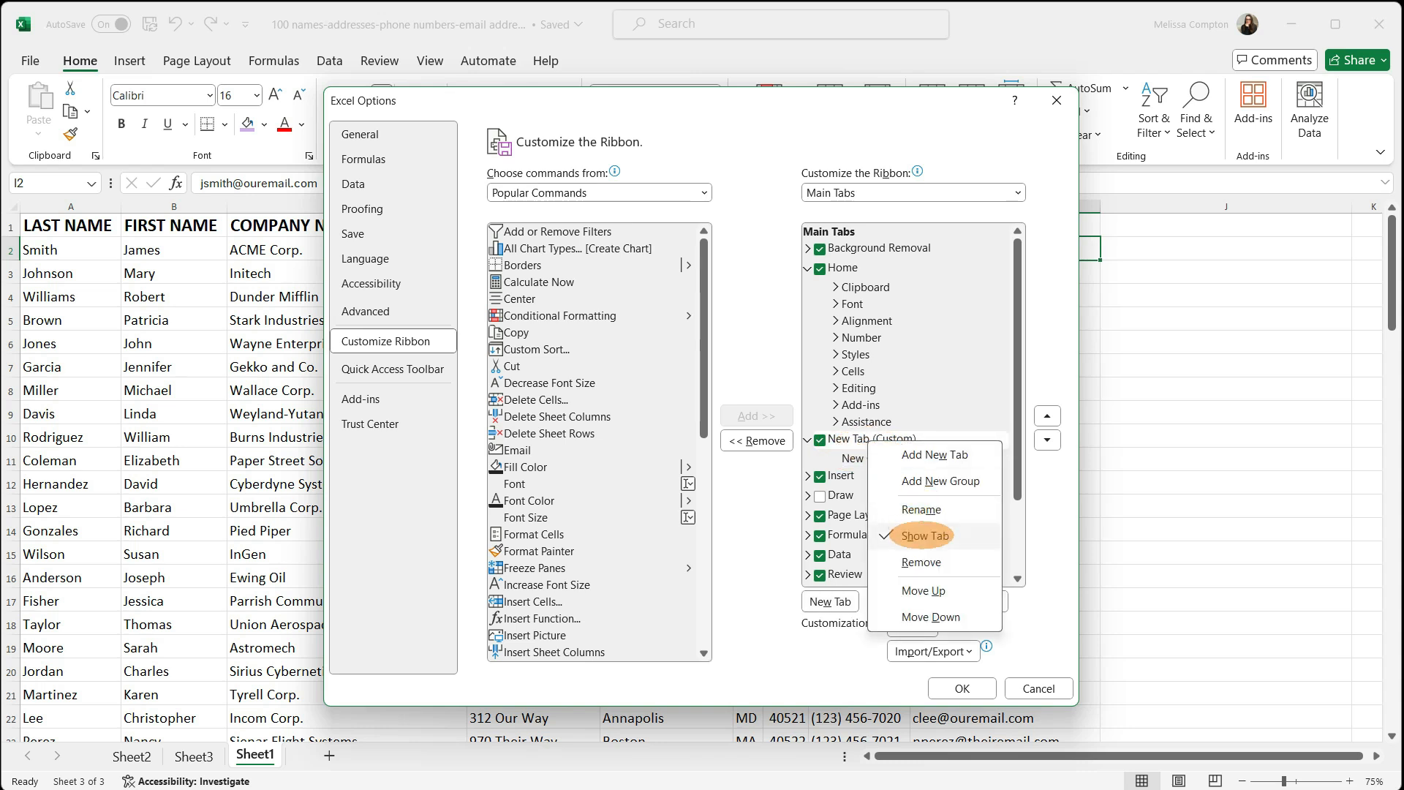
{"action": "left_click", "coordinate": [920, 508]}
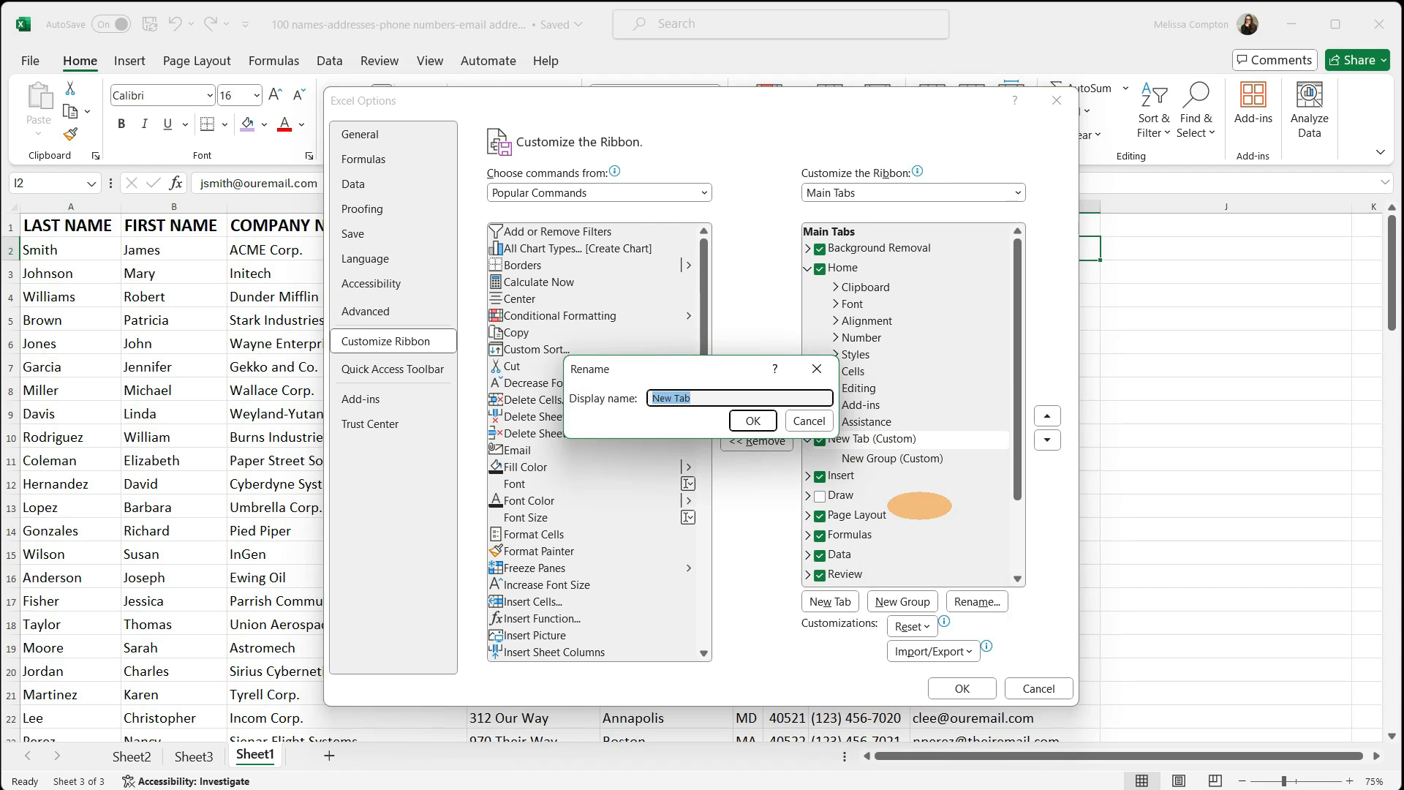
{"action": "type", "text": "Melissa"}
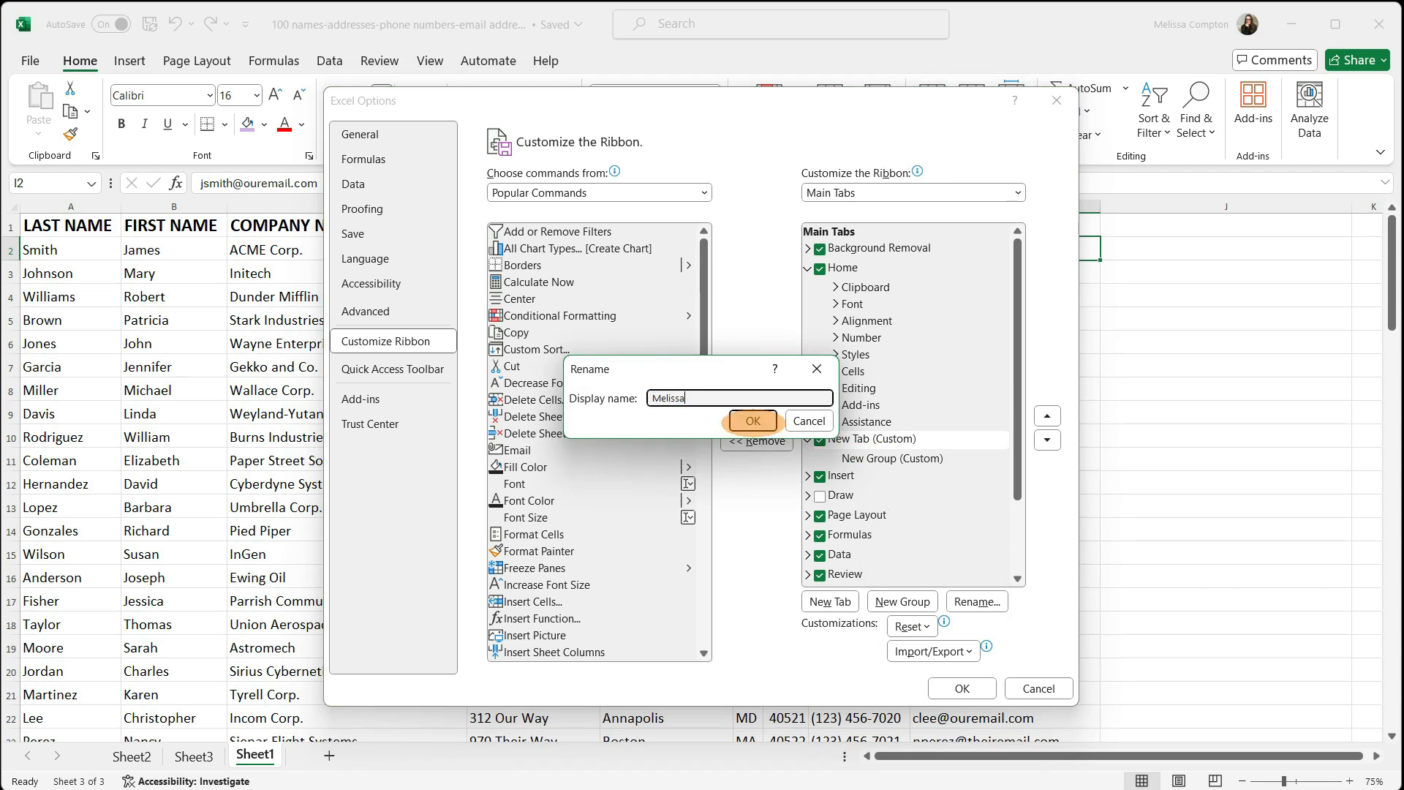
{"action": "left_click", "coordinate": [753, 421]}
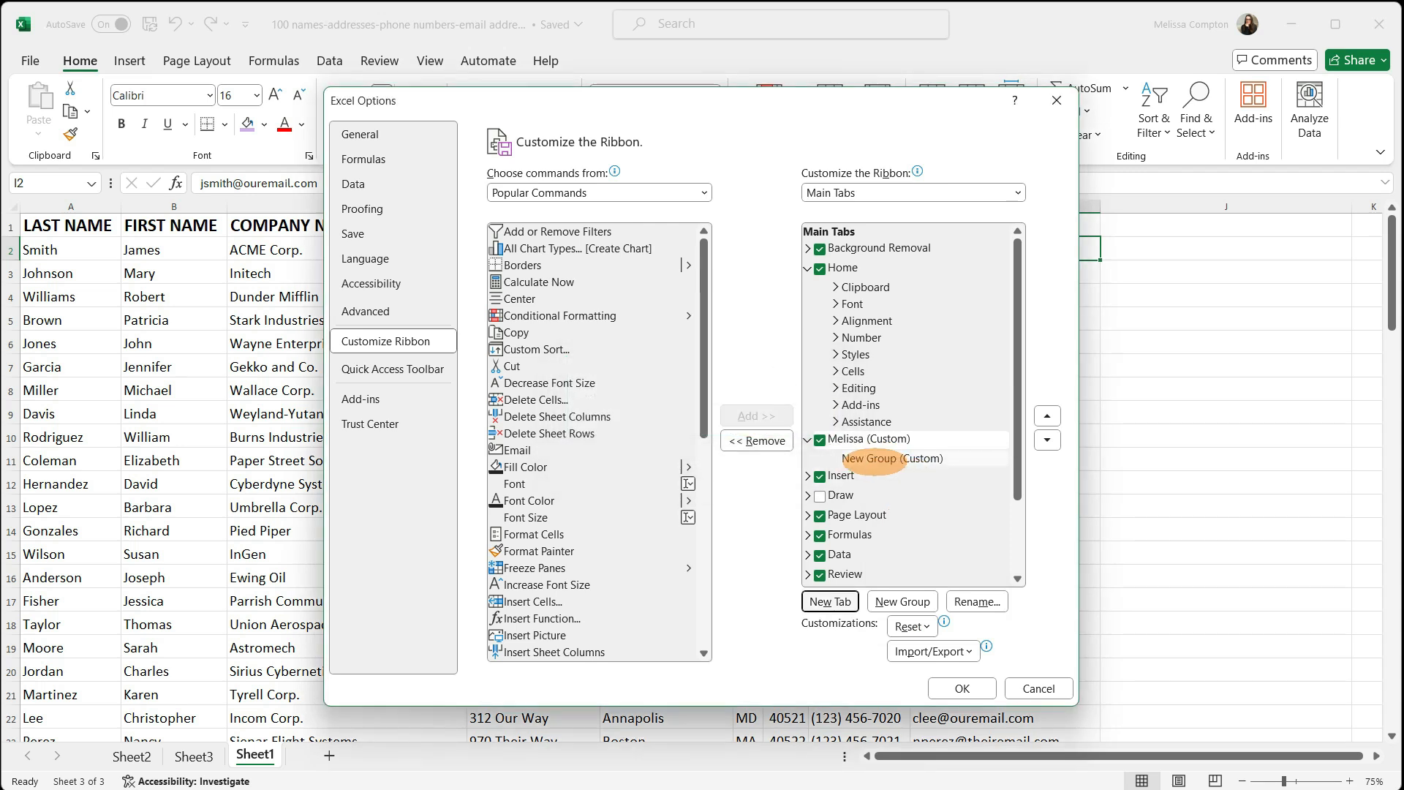
Step: Add Paste Special, Print Preview and Print, and Quick Print to the custom tab's new group, apply the changes and display the tab
{"action": "right_click", "coordinate": [865, 456]}
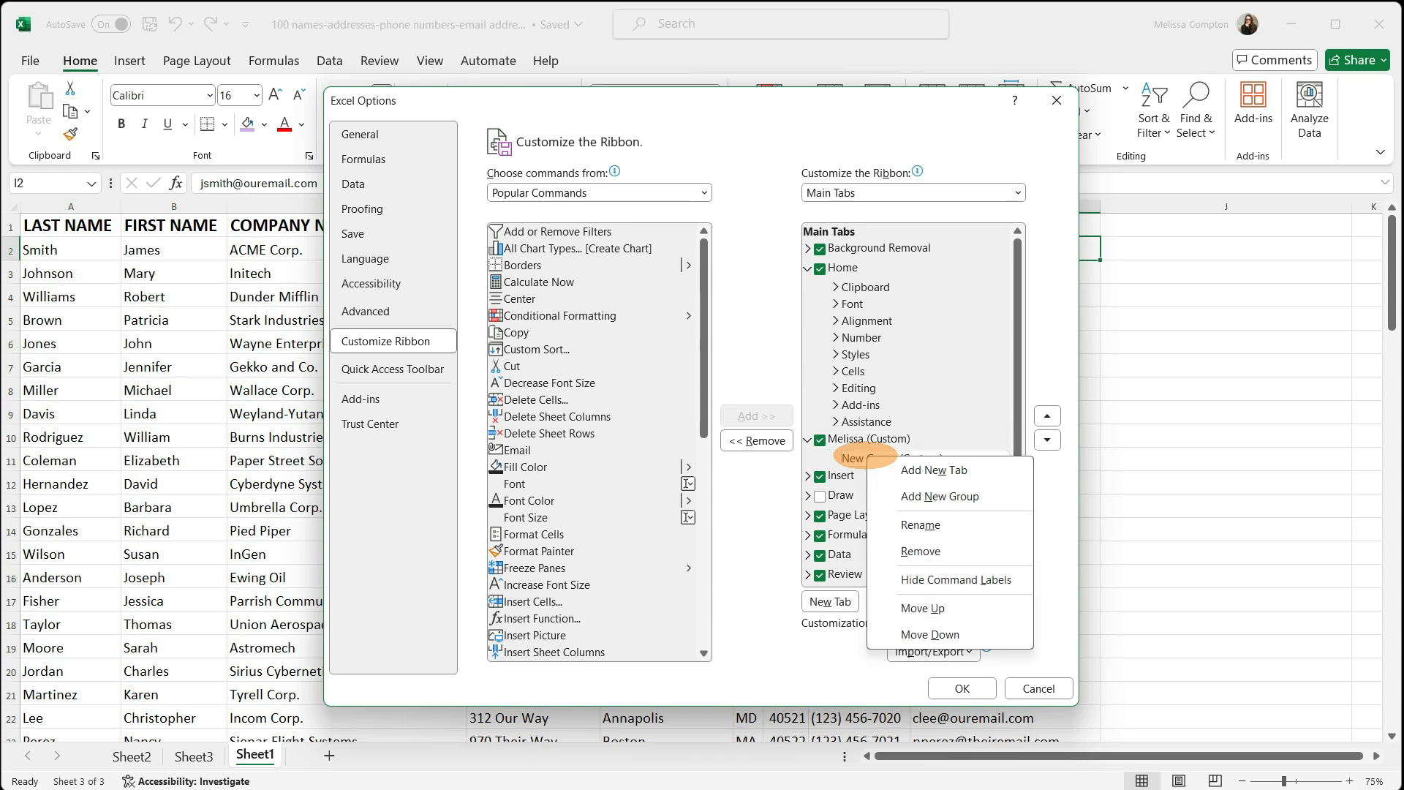
{"action": "left_click", "coordinate": [864, 459]}
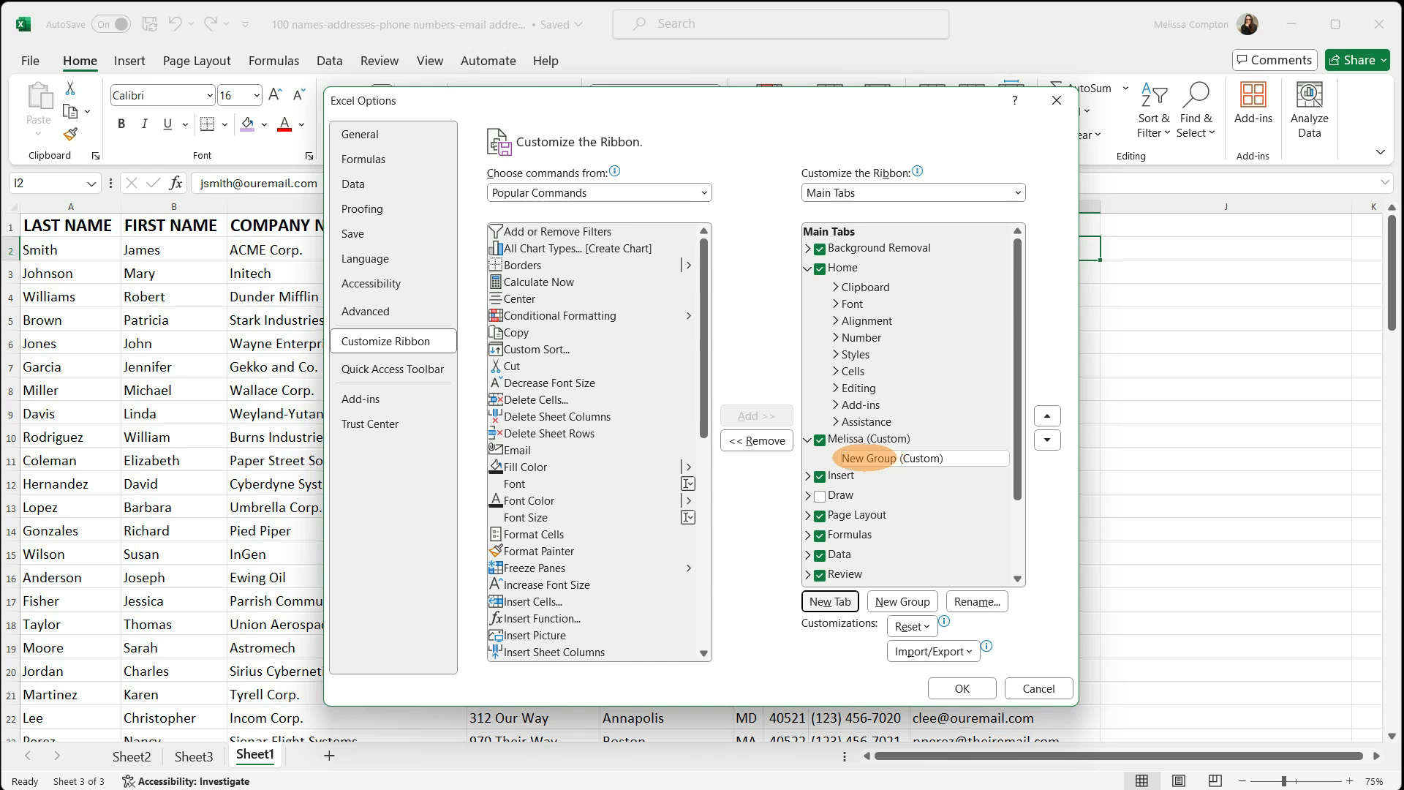
{"action": "scroll", "coordinate": [590, 452], "scroll_direction": "down", "scroll_amount": 7}
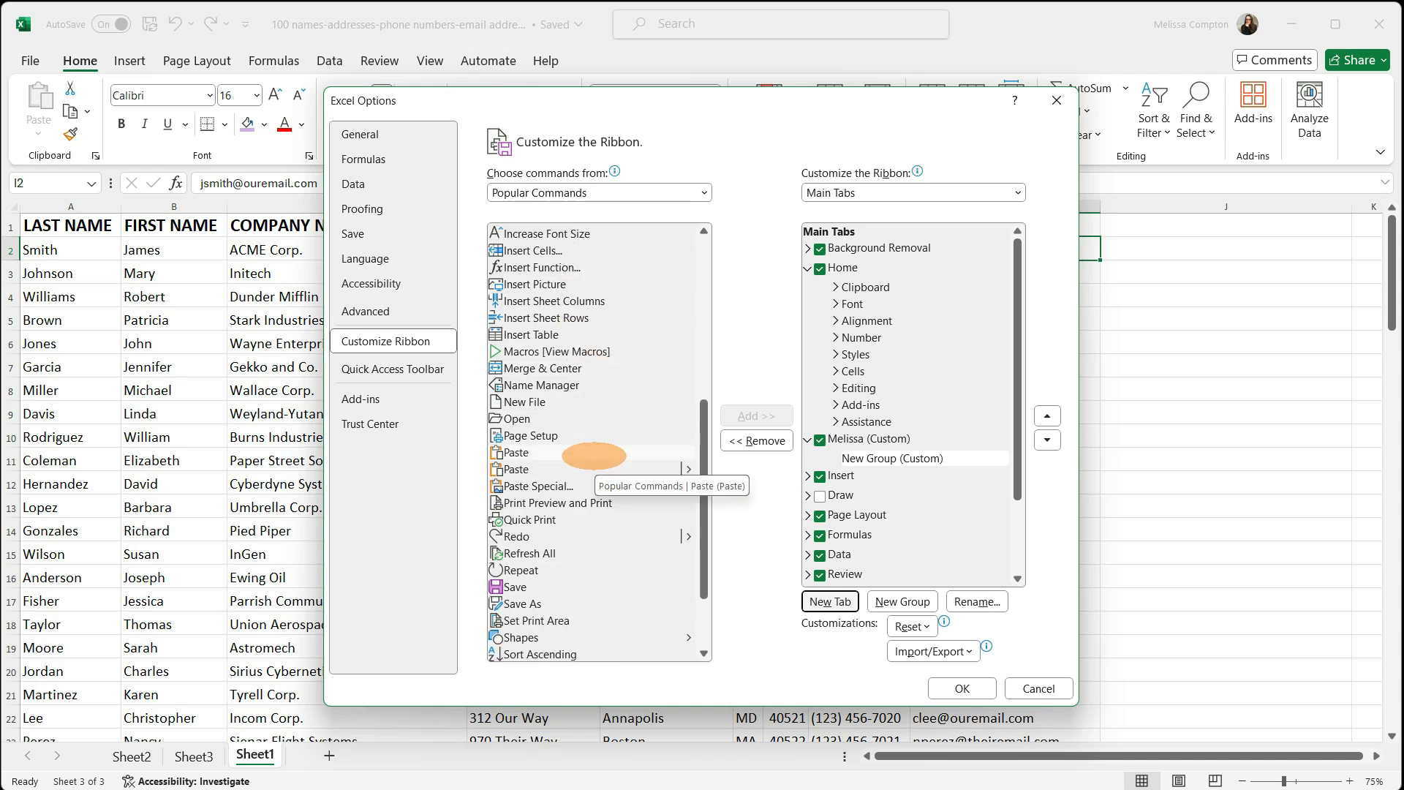
{"action": "left_click_drag", "start_coordinate": [556, 482], "coordinate": [883, 454]}
{"action": "left_click_drag", "start_coordinate": [585, 502], "coordinate": [898, 480]}
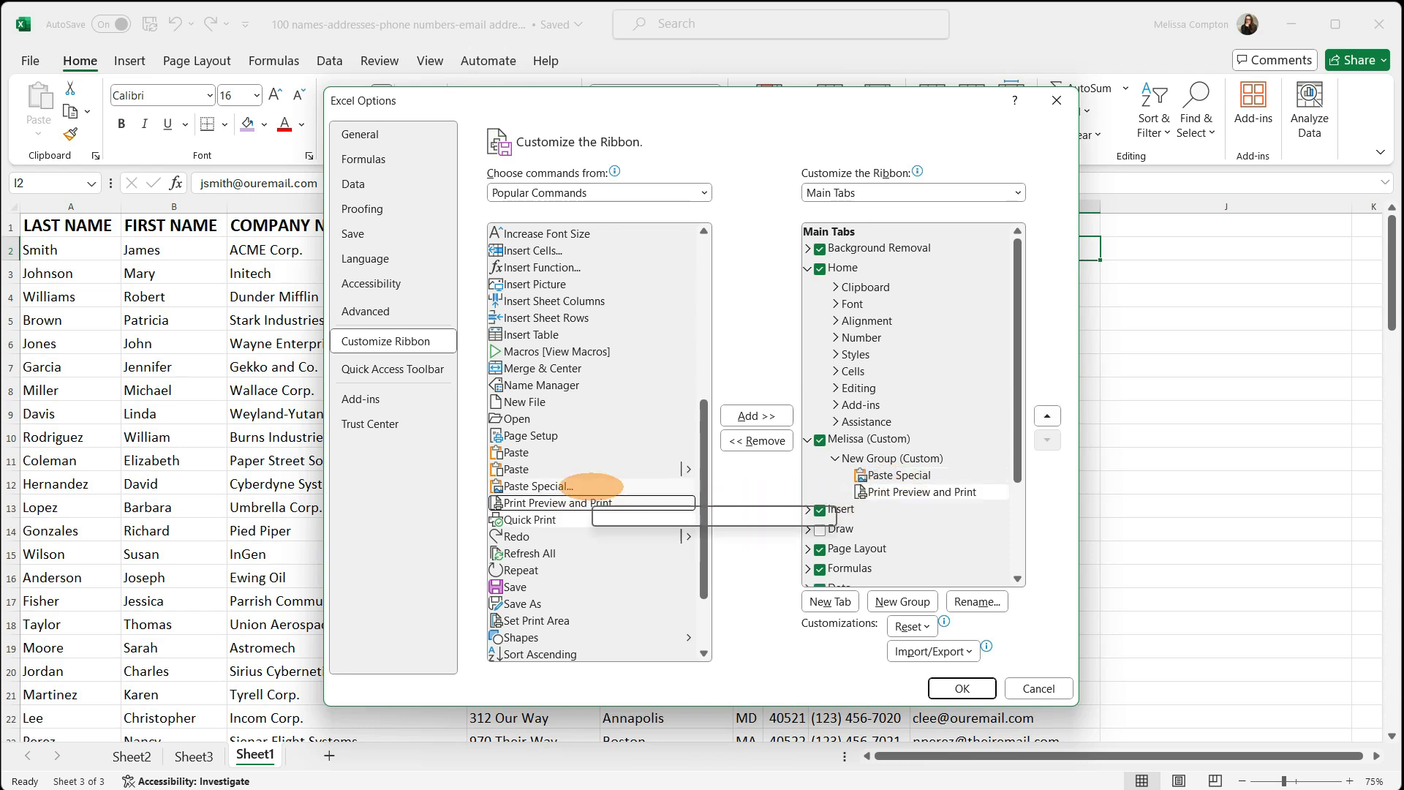
{"action": "left_click_drag", "start_coordinate": [563, 517], "coordinate": [862, 497]}
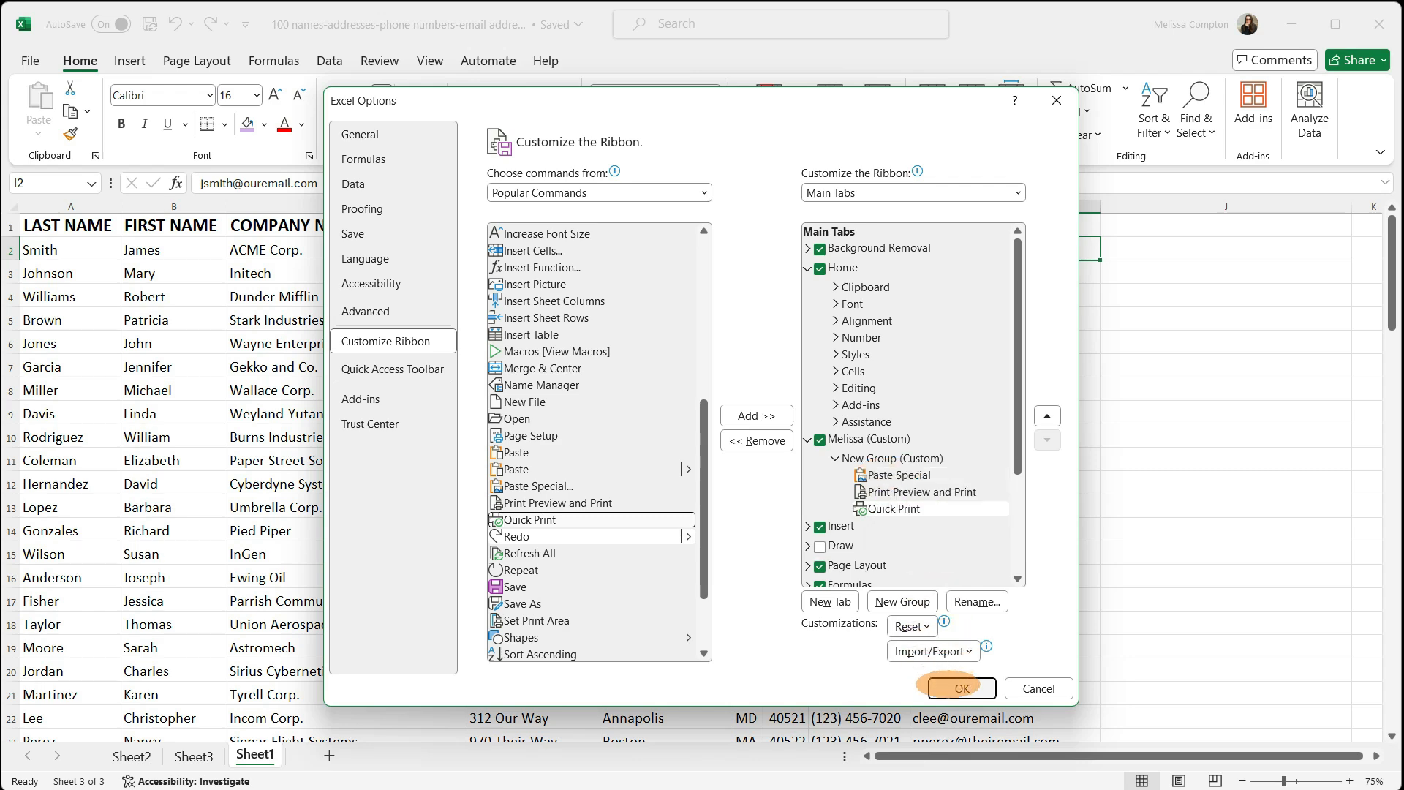
{"action": "left_click", "coordinate": [962, 688]}
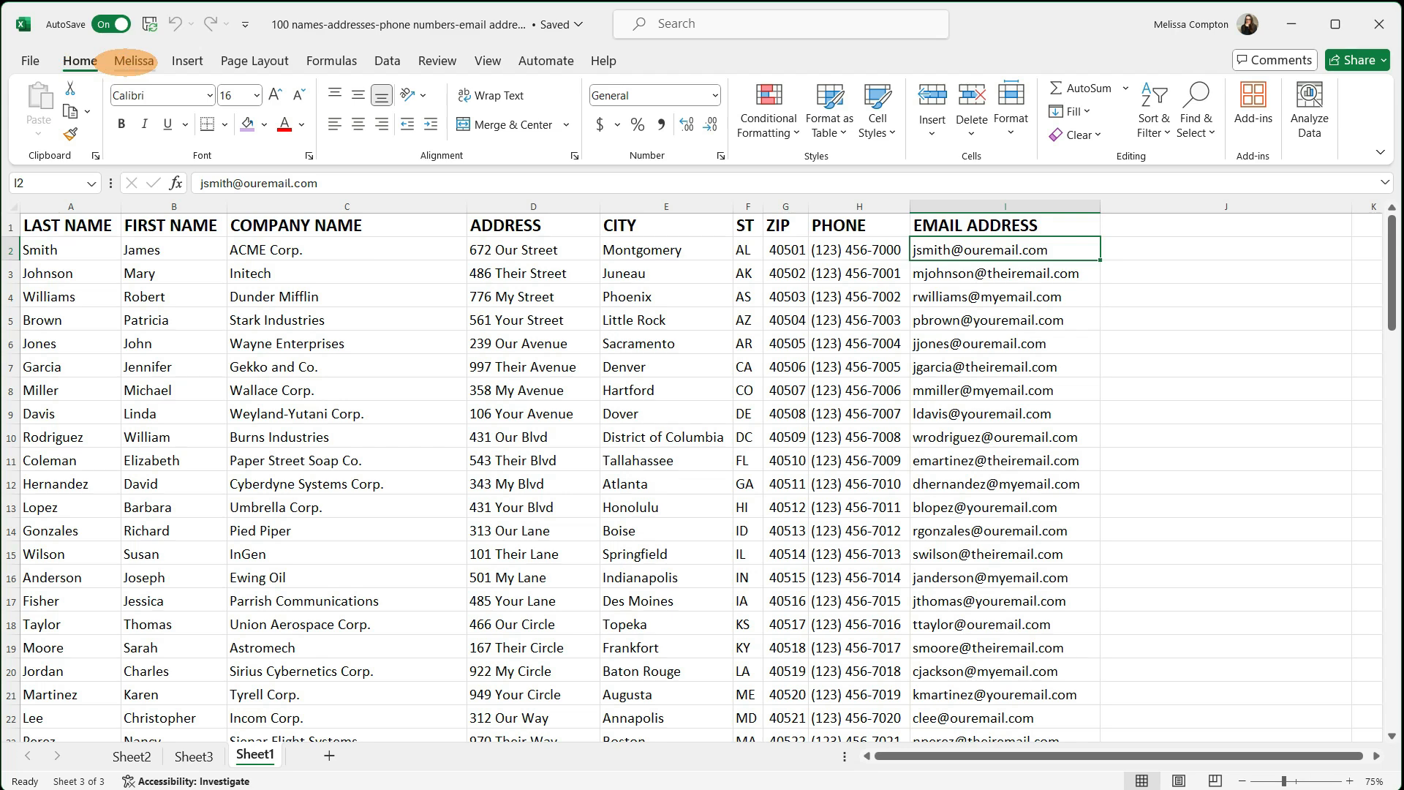
{"action": "left_click", "coordinate": [134, 60]}
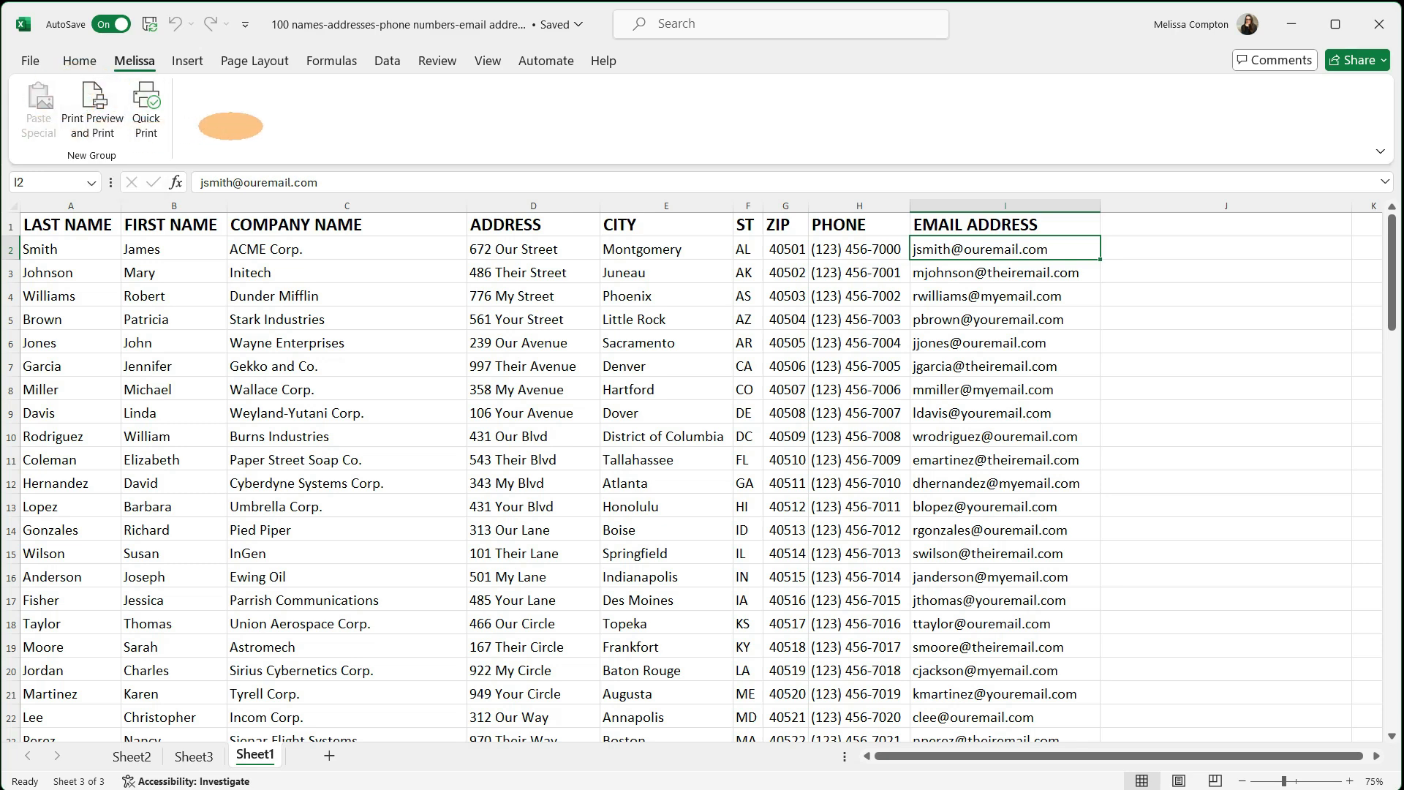
Step: Reopen the ribbon customization options and rename the custom tab's group as Print and Paste
{"action": "left_click", "coordinate": [30, 62]}
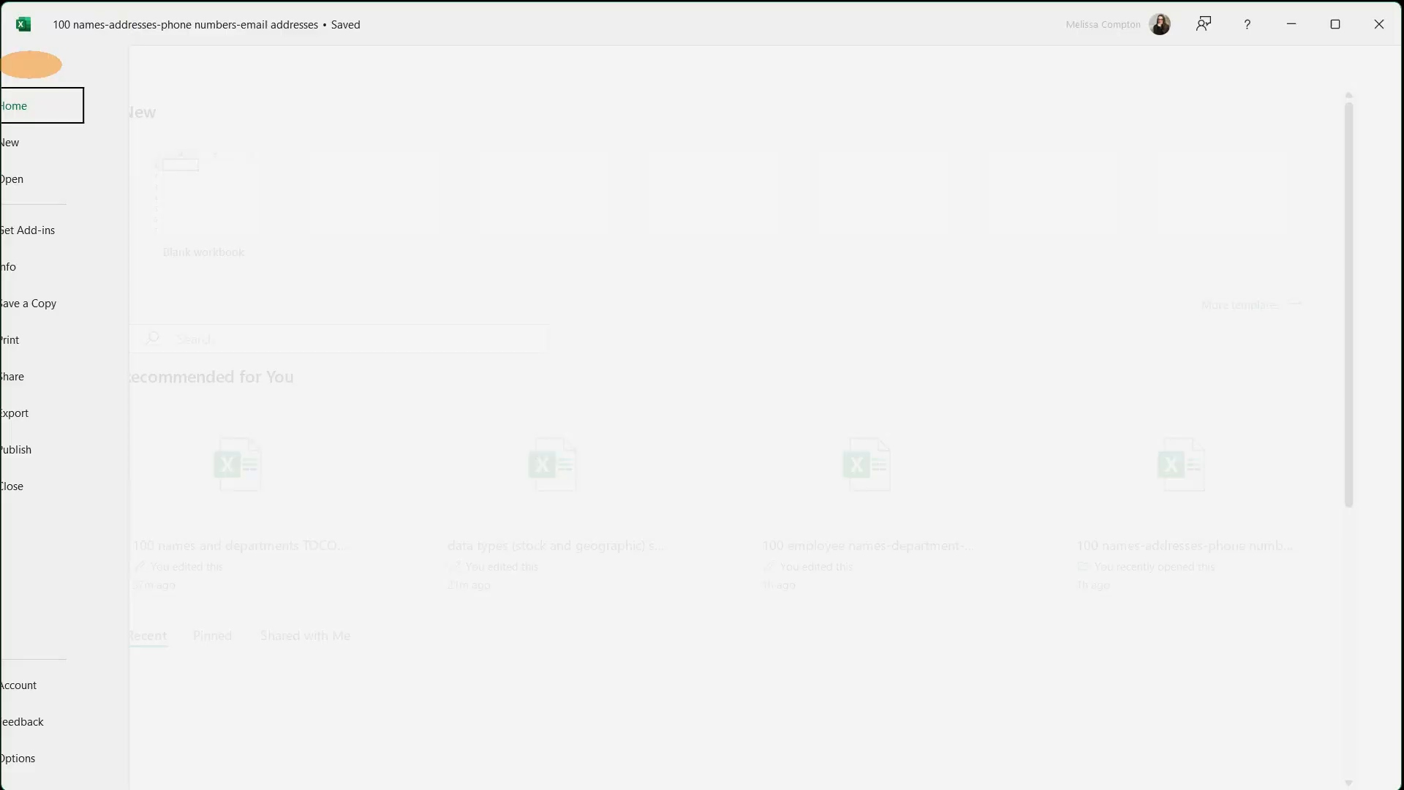
{"action": "left_click", "coordinate": [69, 752]}
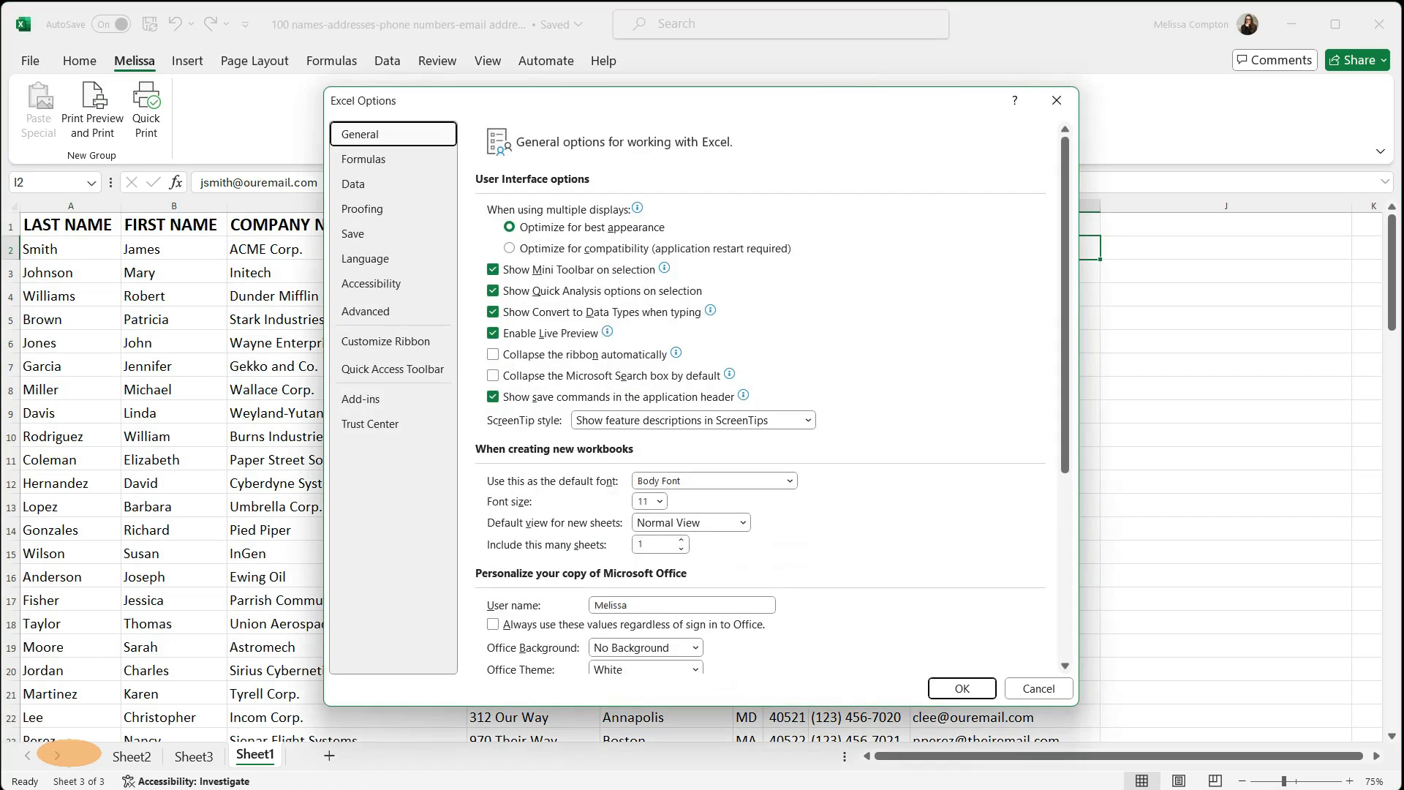
{"action": "left_click", "coordinate": [386, 339]}
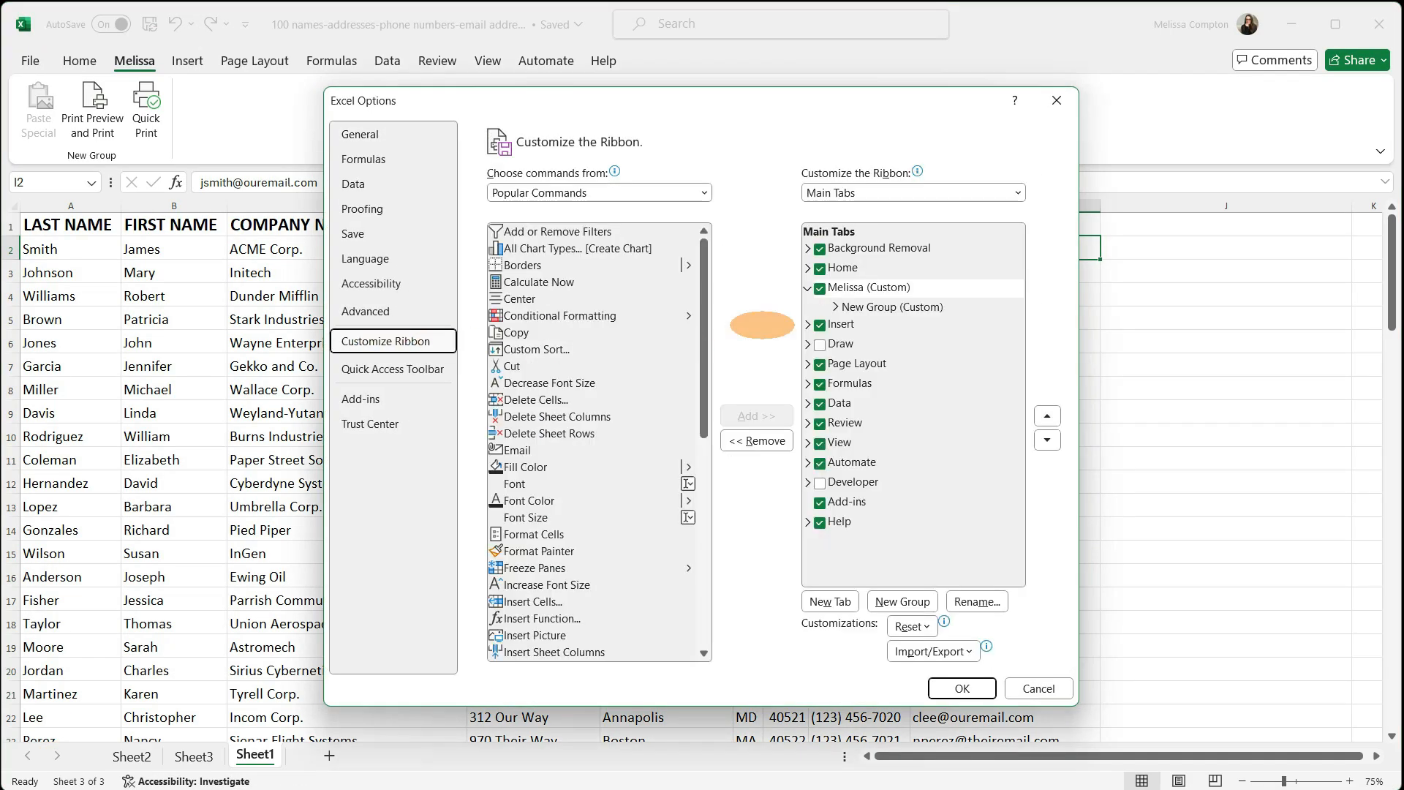
{"action": "left_click", "coordinate": [852, 287]}
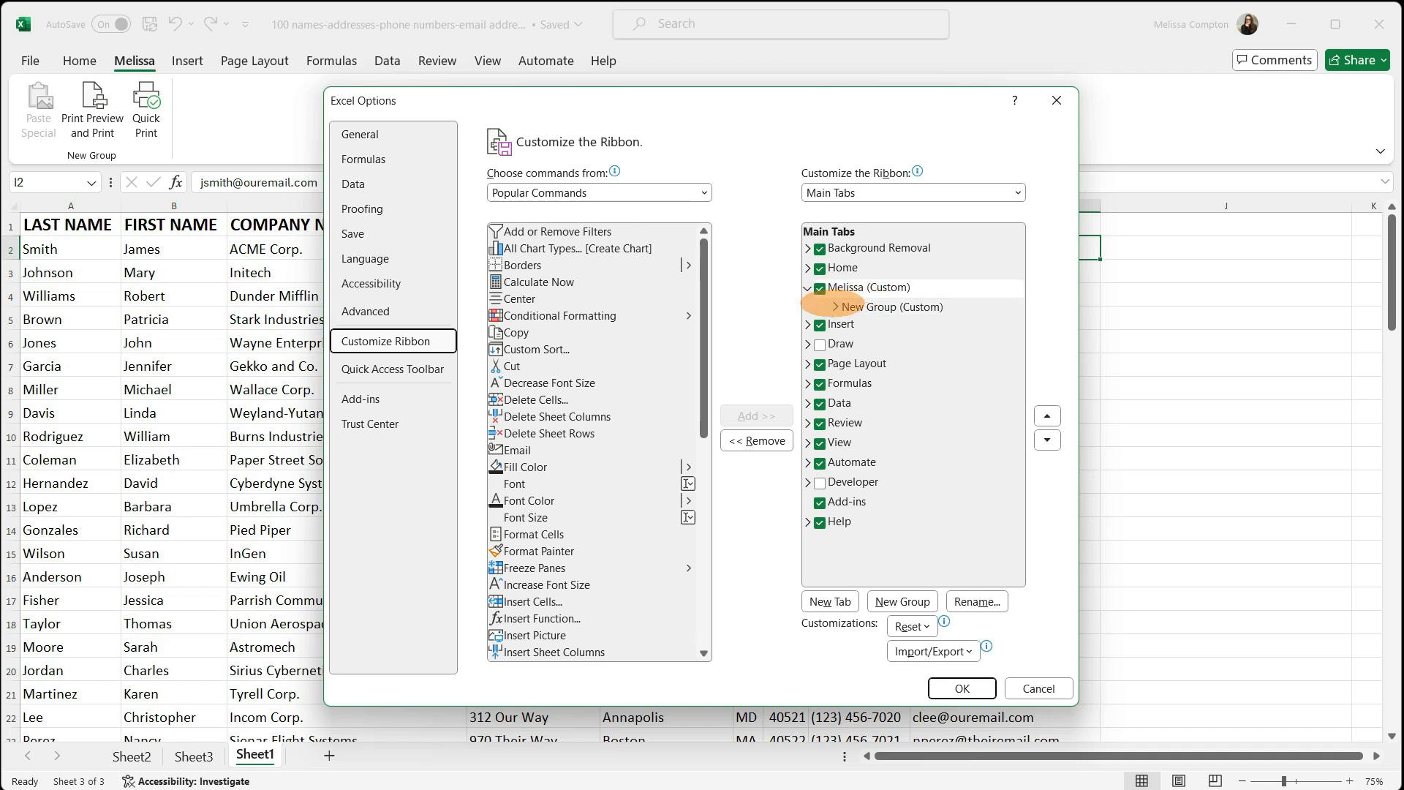
{"action": "double_click", "coordinate": [856, 306]}
{"action": "right_click", "coordinate": [871, 304]}
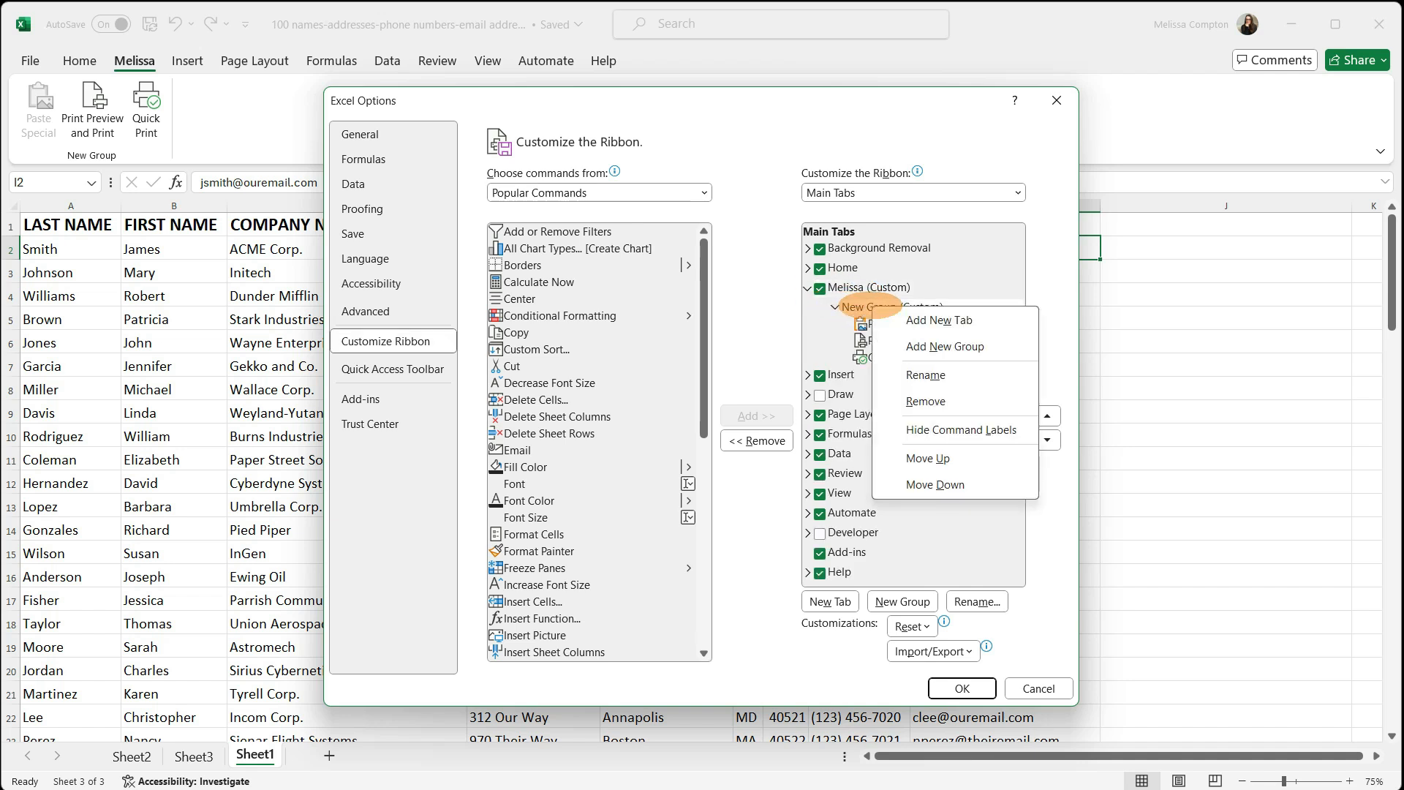
{"action": "left_click", "coordinate": [925, 375]}
{"action": "type", "text": "Print and Paste"}
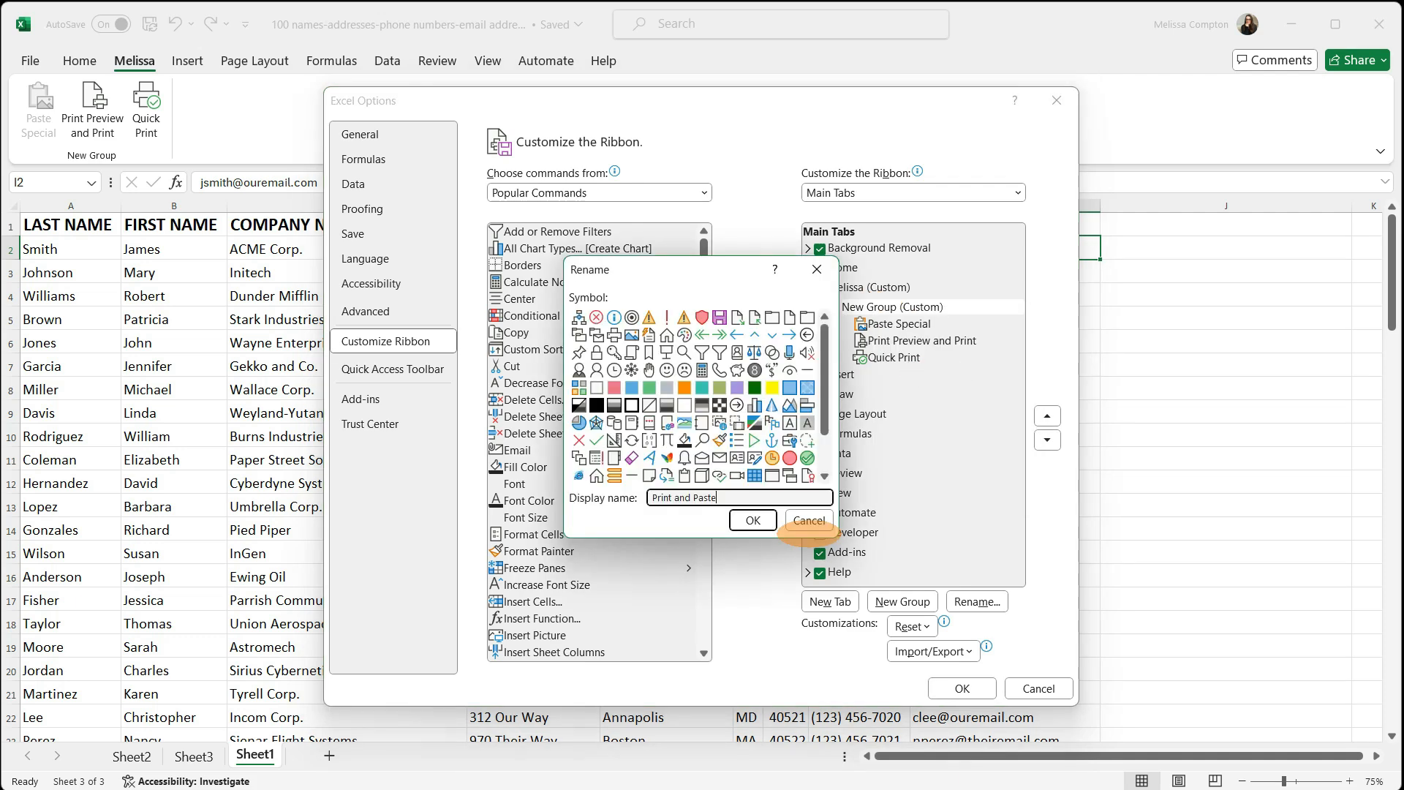
{"action": "left_click", "coordinate": [753, 520]}
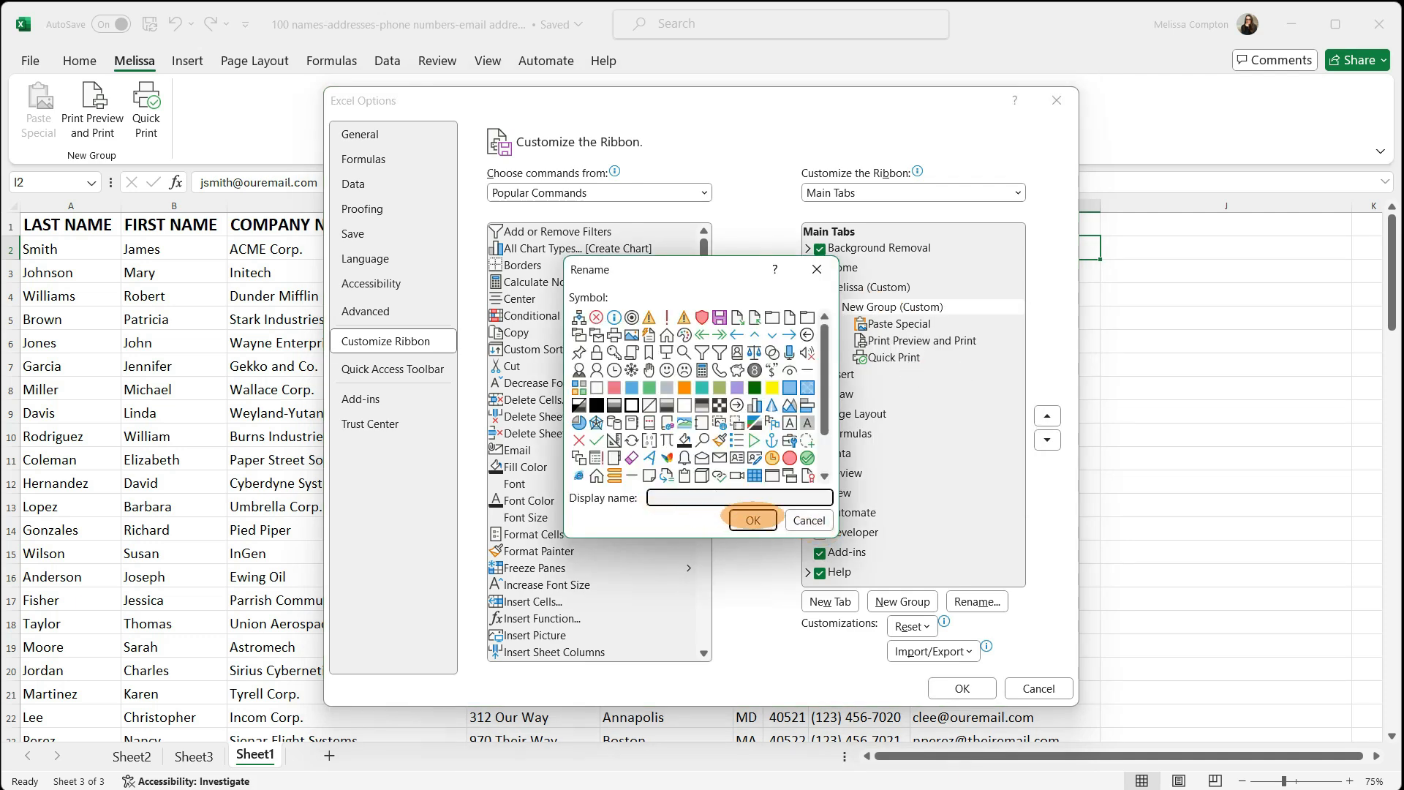
Step: Remove the Quick Print command from the Print and Paste group
{"action": "left_click", "coordinate": [899, 323]}
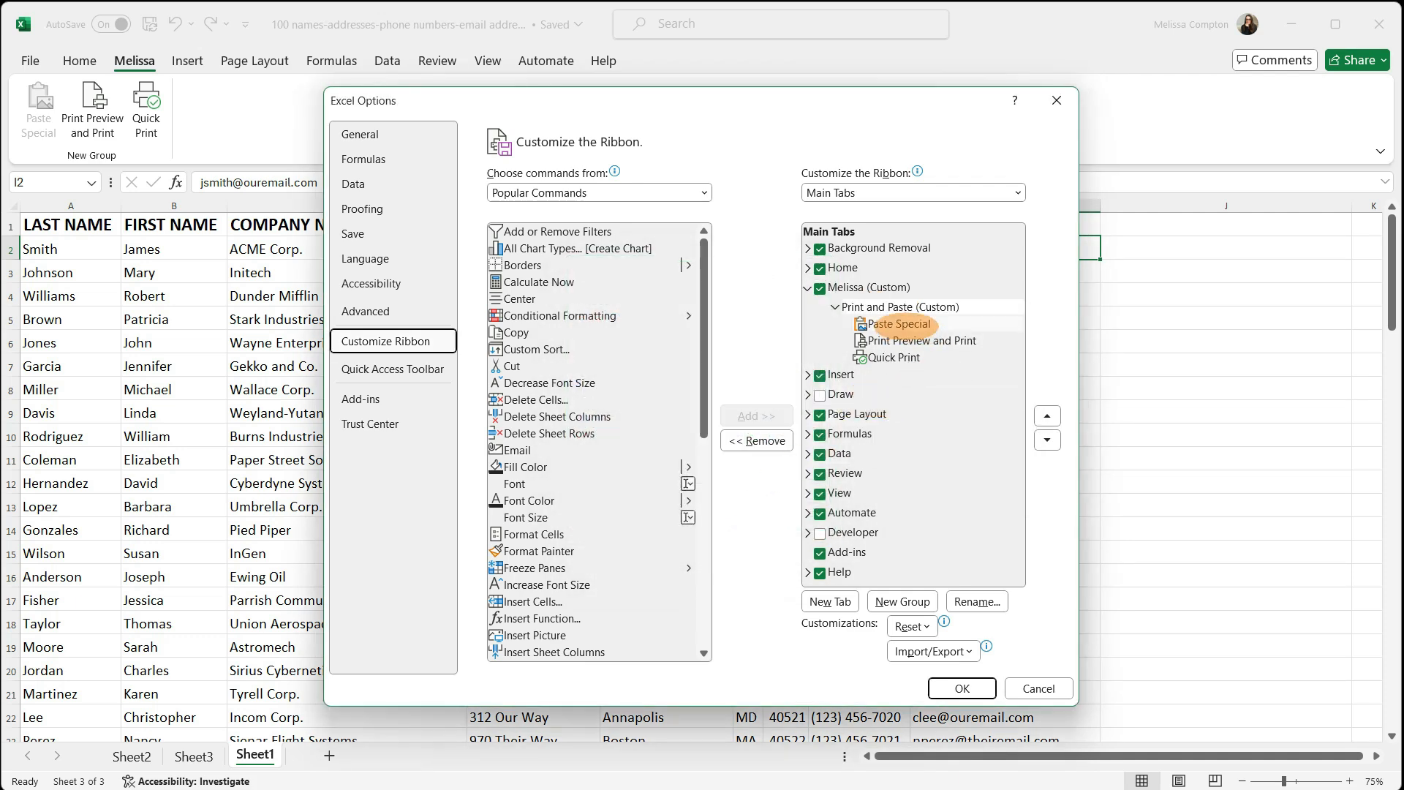
{"action": "left_click", "coordinate": [889, 357]}
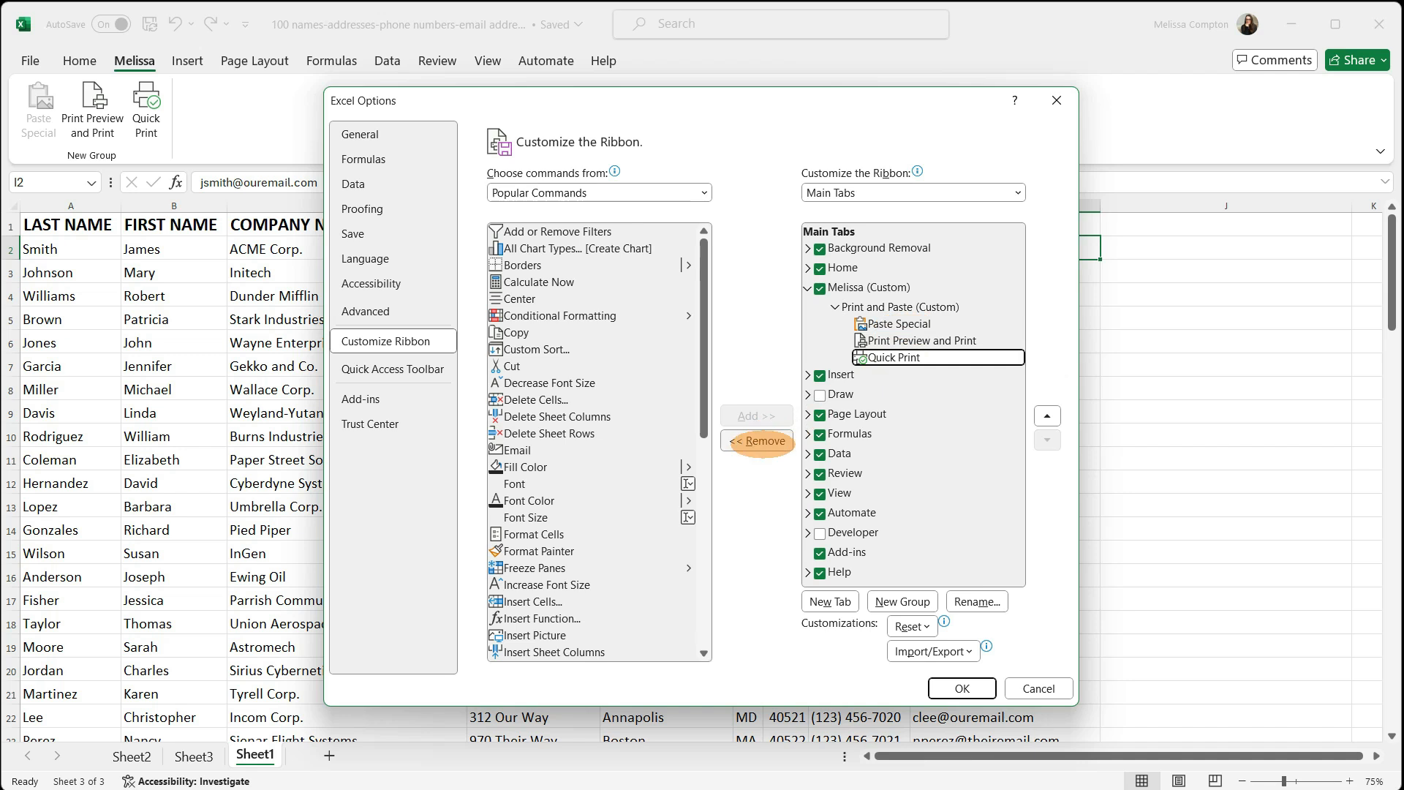
{"action": "left_click", "coordinate": [761, 441]}
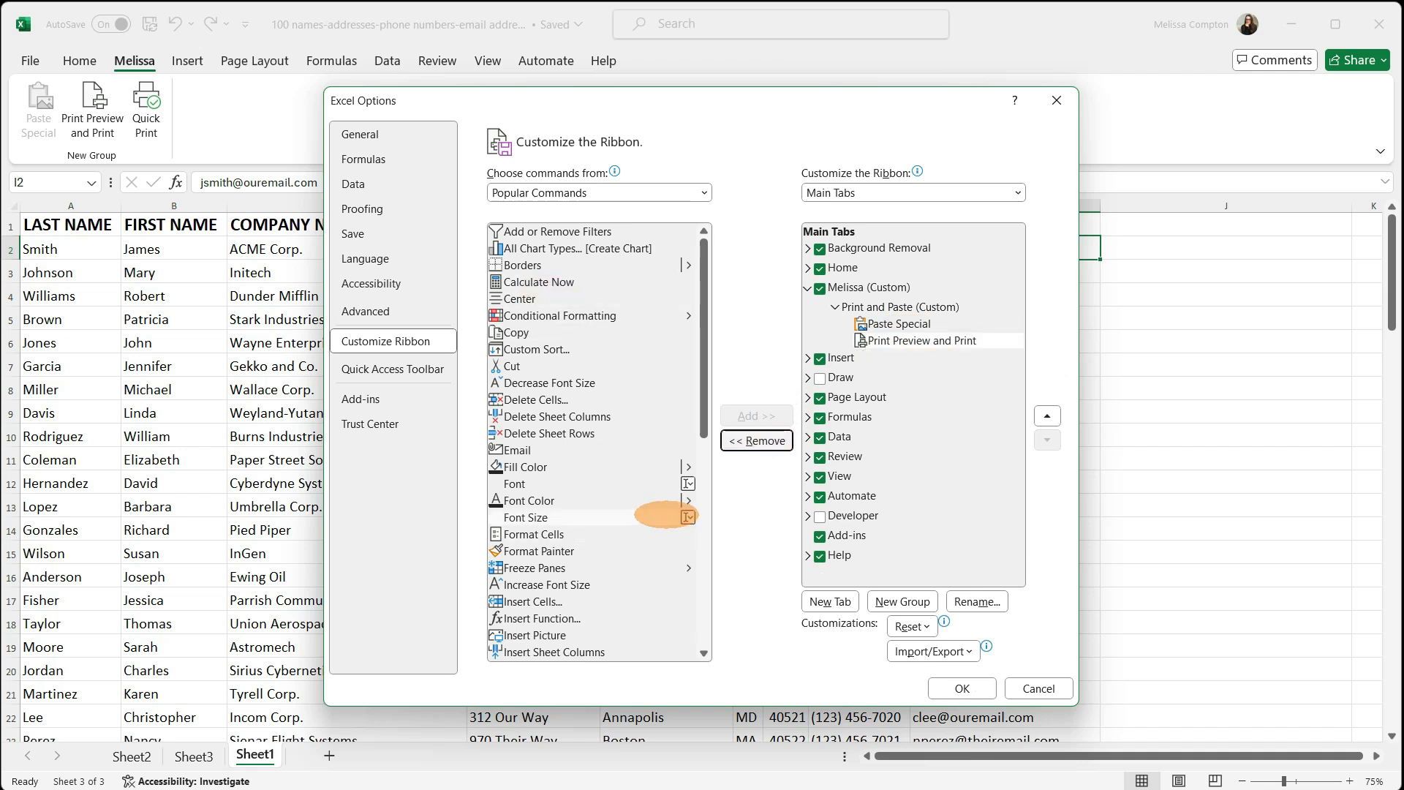
Step: Move the custom tab to the end of the tab order, below Help, and return it to its place after Home
{"action": "left_click", "coordinate": [830, 287]}
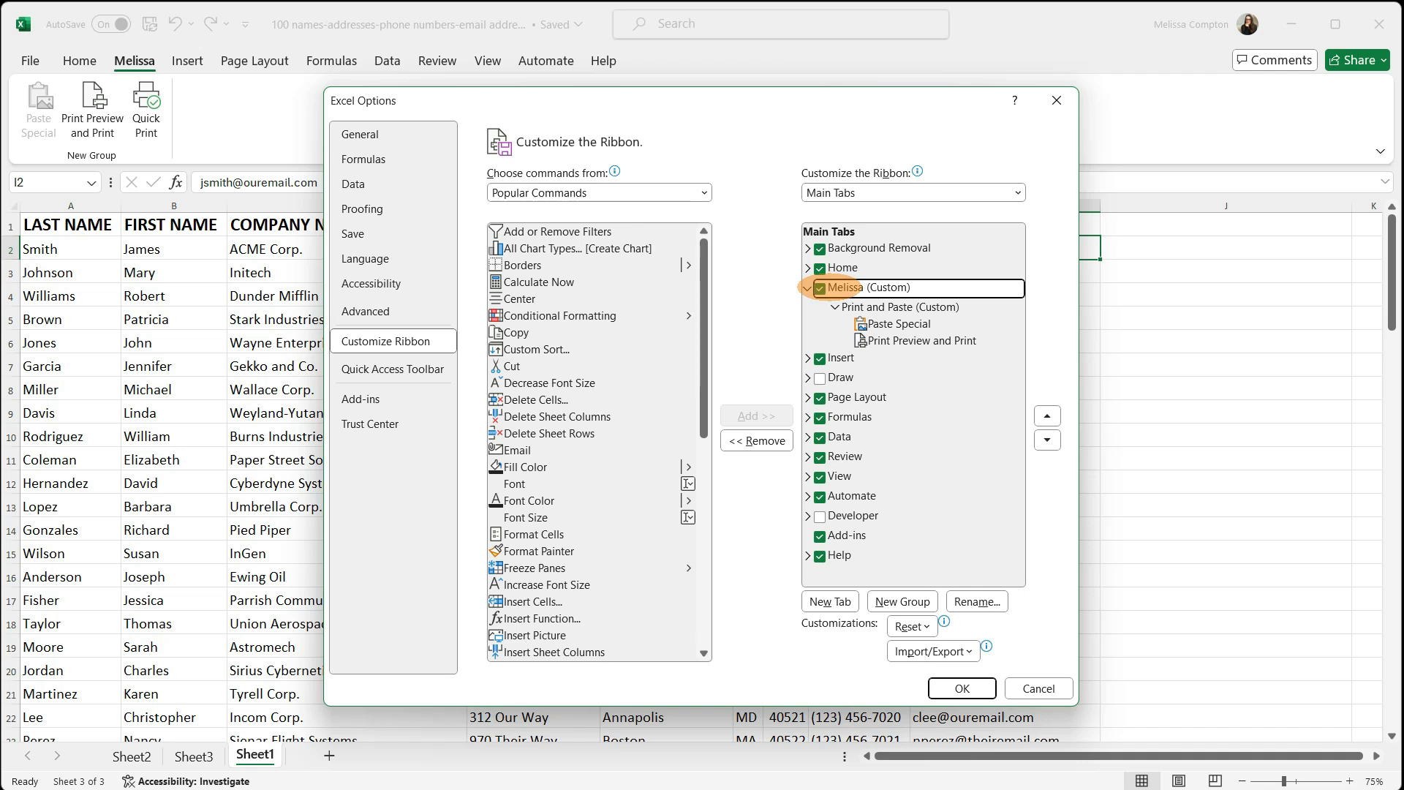
{"action": "left_click_drag", "start_coordinate": [819, 287], "coordinate": [867, 563]}
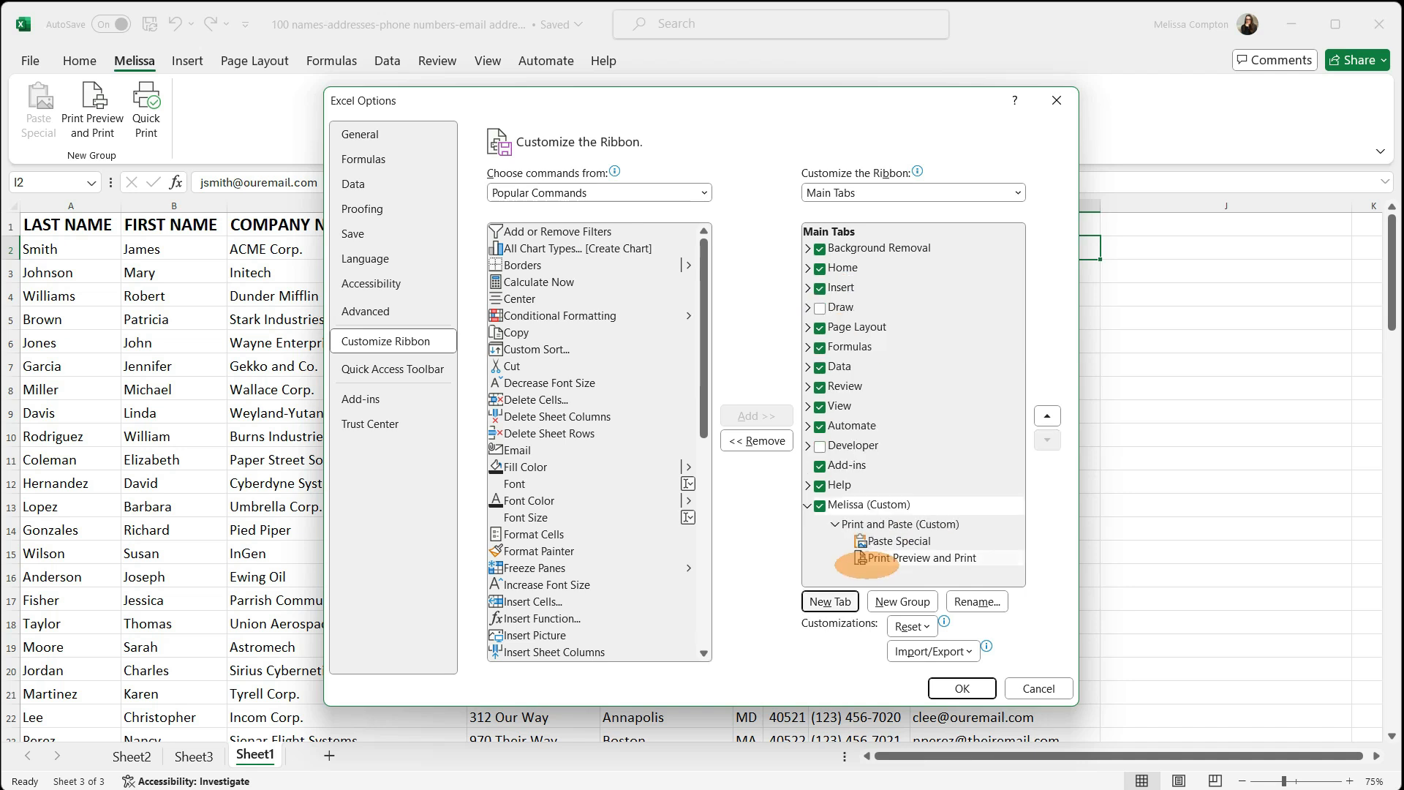
{"action": "left_click_drag", "start_coordinate": [852, 506], "coordinate": [841, 272]}
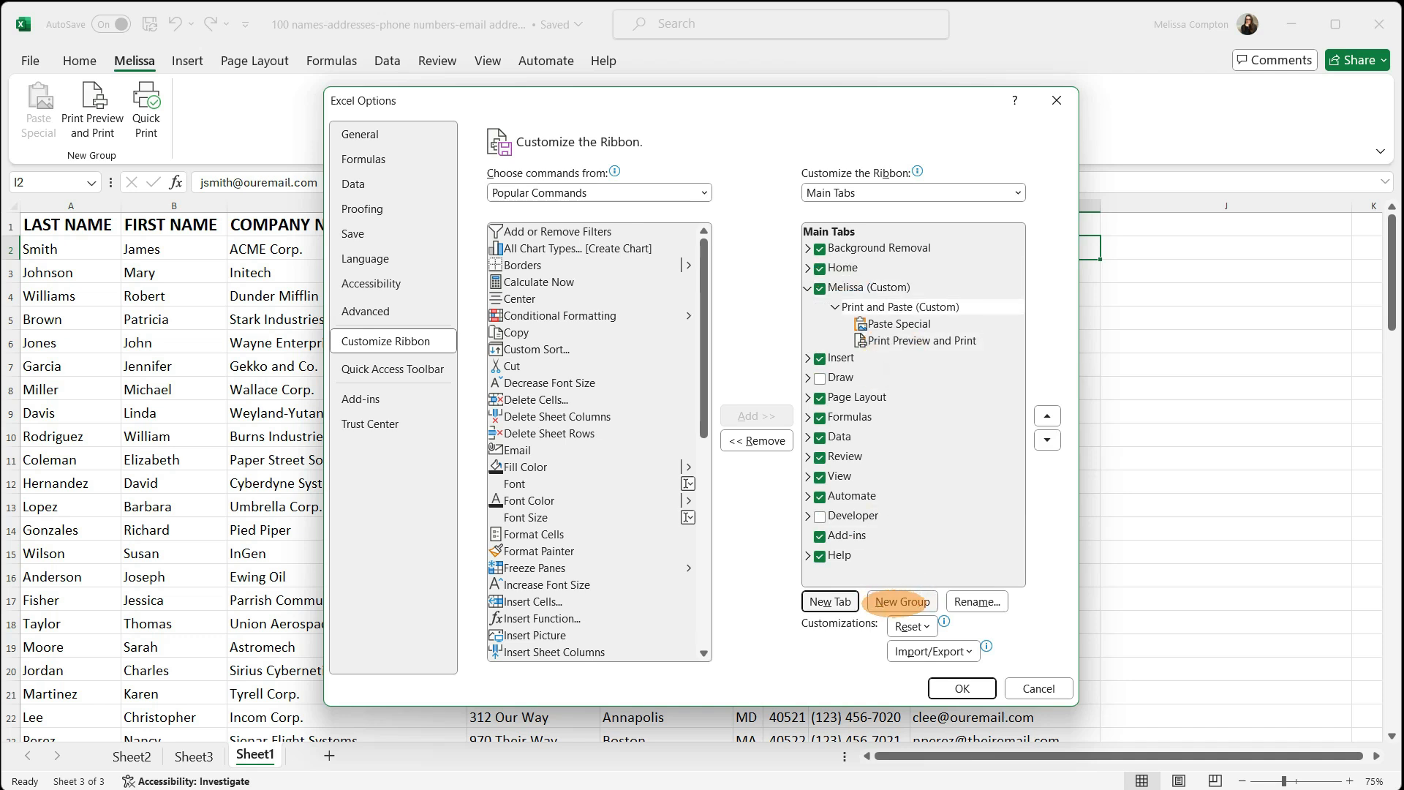
Step: Add a second group to the custom tab with both Bring Forward commands and Bring to Front from Commands Not in the Ribbon
{"action": "left_click", "coordinate": [902, 601]}
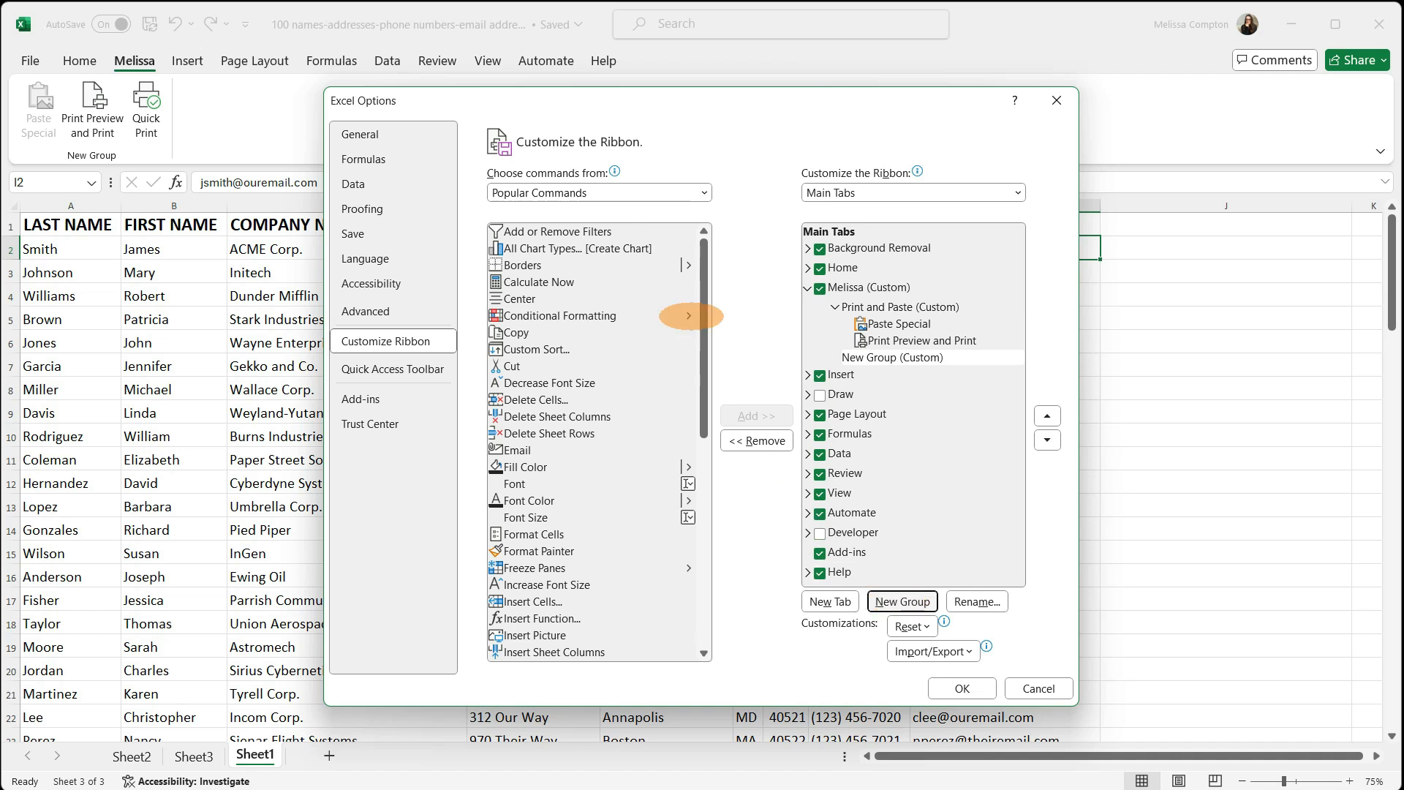
{"action": "left_click", "coordinate": [596, 192]}
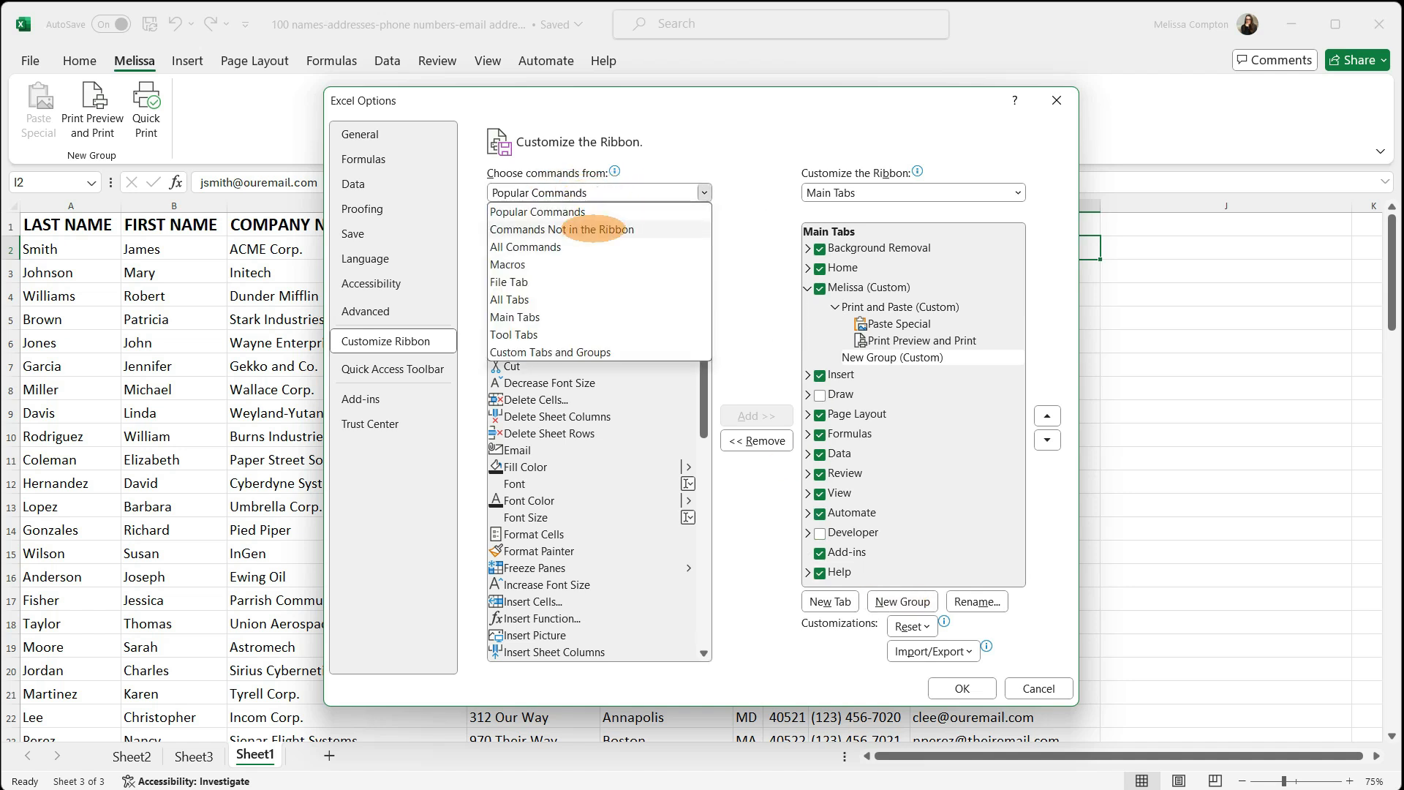
{"action": "left_click", "coordinate": [594, 228]}
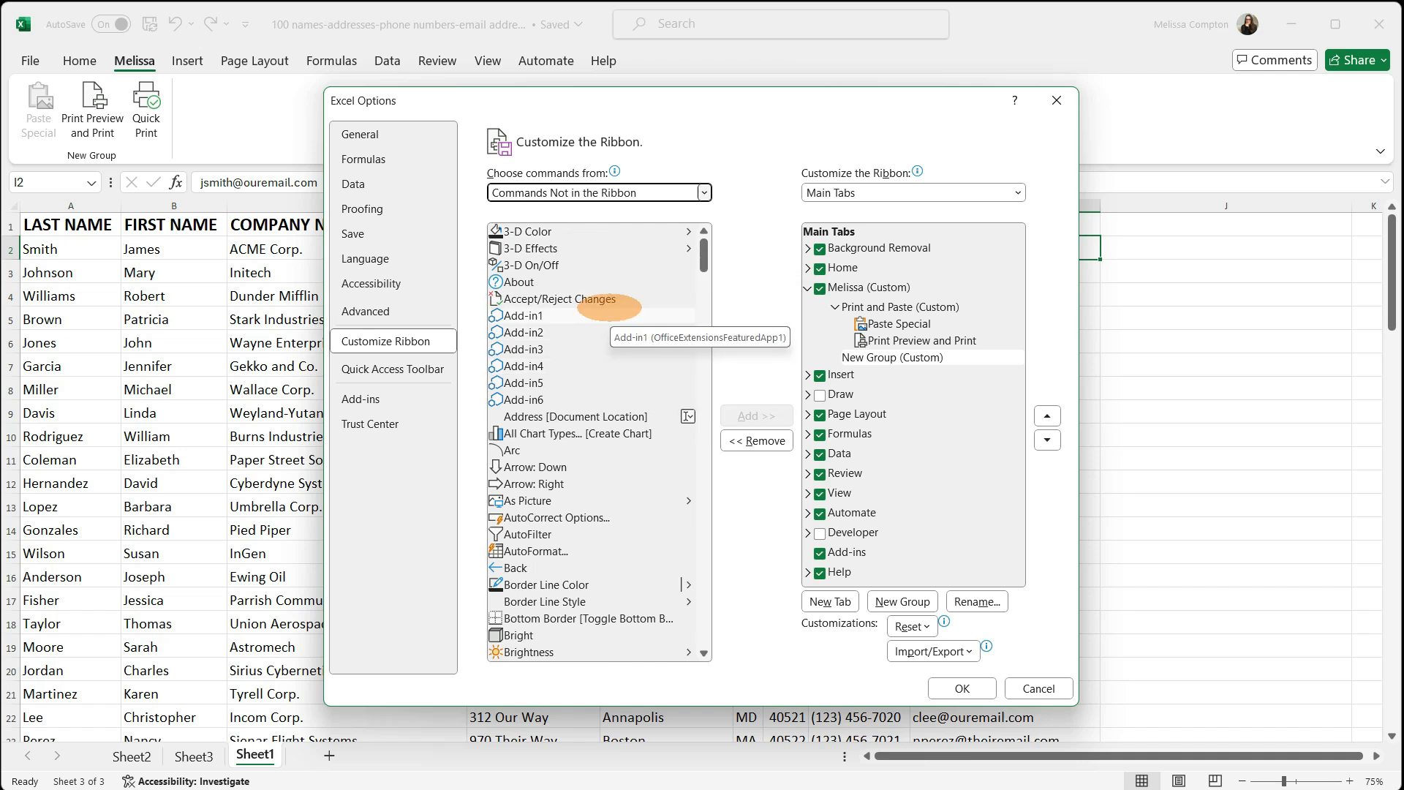
{"action": "scroll", "coordinate": [610, 307], "scroll_direction": "down", "scroll_amount": 5}
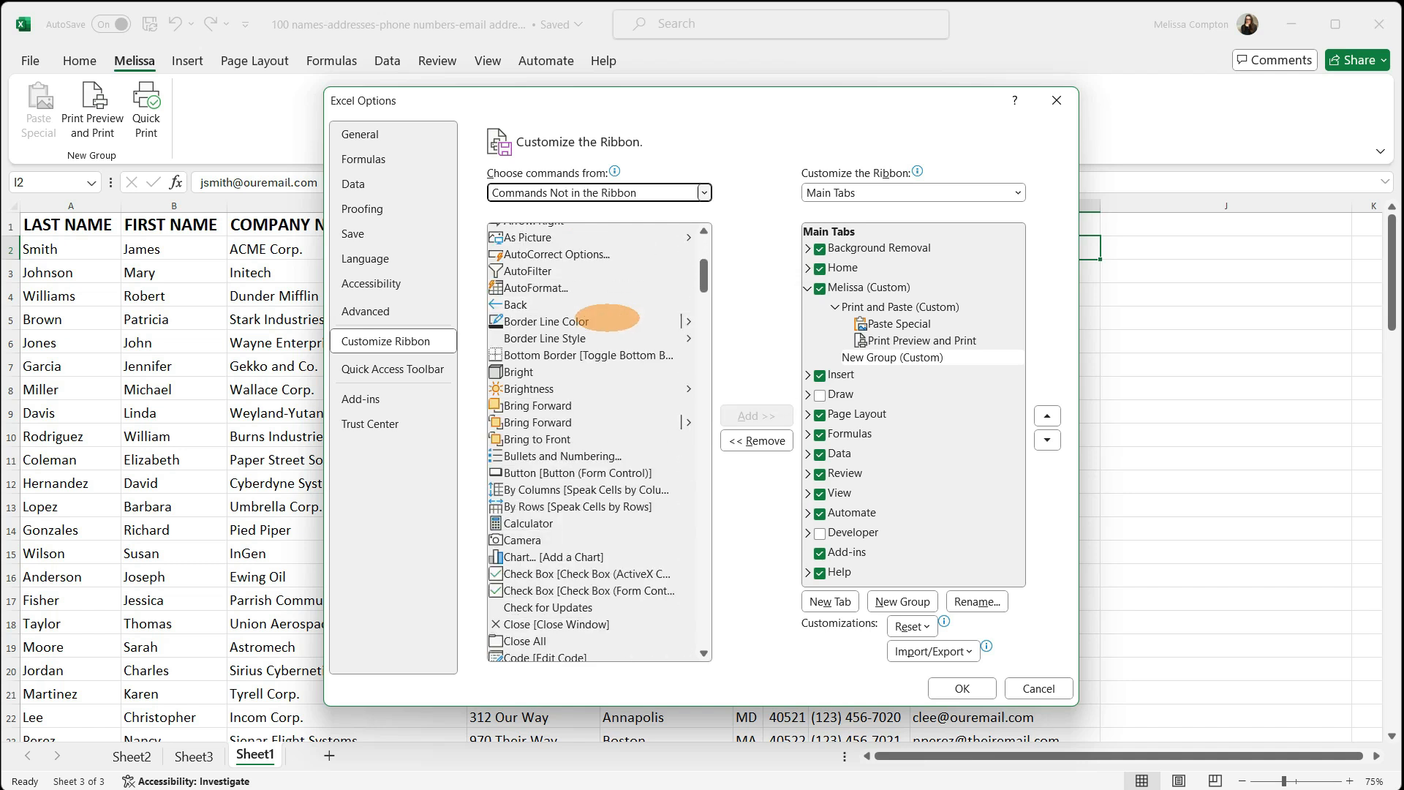
{"action": "left_click_drag", "start_coordinate": [578, 406], "coordinate": [851, 373]}
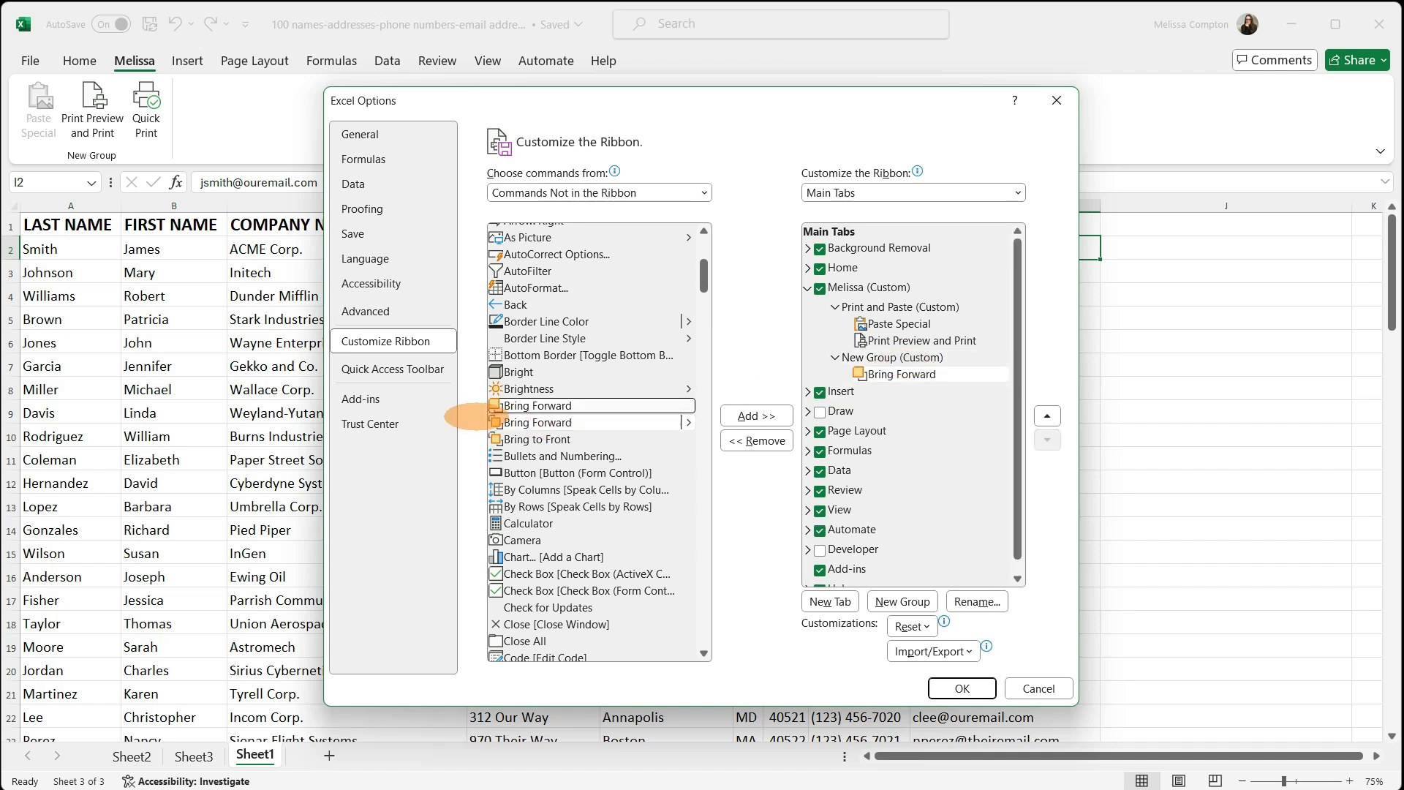
{"action": "left_click_drag", "start_coordinate": [534, 422], "coordinate": [887, 389]}
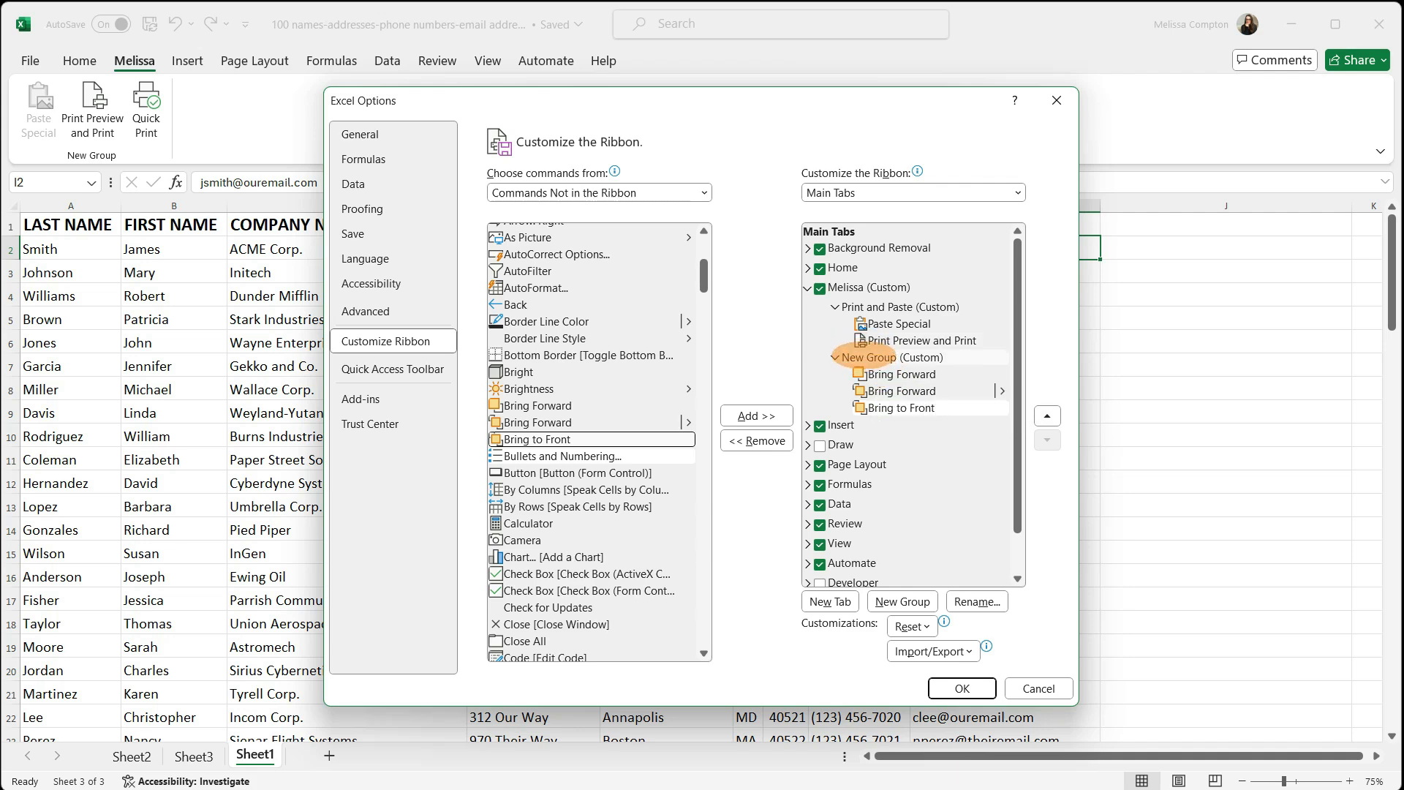
Step: Rename the custom tab's new group with the Bring Forward and Bring to Front commands as Image Group and apply the ribbon customizations
{"action": "right_click", "coordinate": [863, 356]}
{"action": "left_click", "coordinate": [930, 427]}
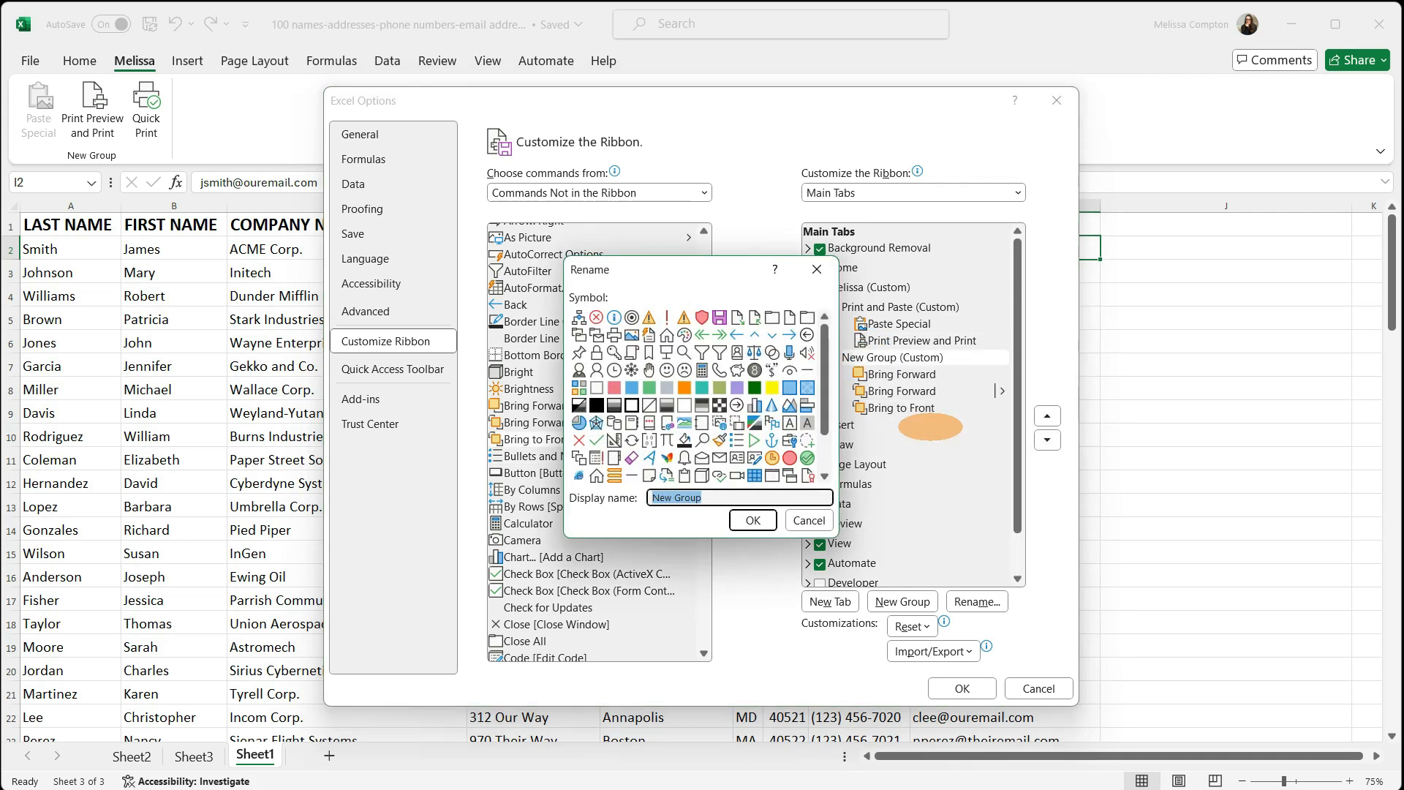
{"action": "type", "text": "Image Group"}
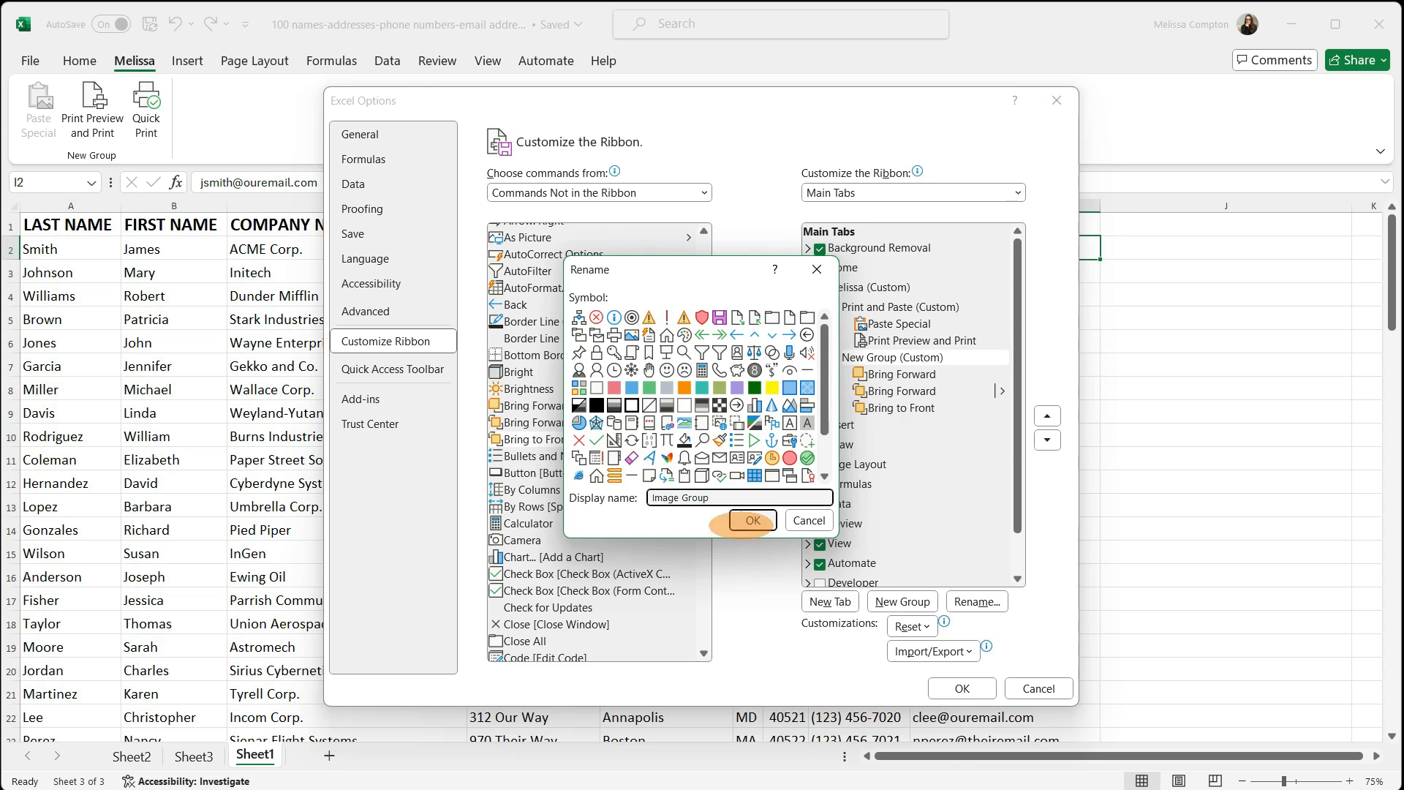
{"action": "left_click", "coordinate": [746, 521]}
{"action": "left_click", "coordinate": [962, 688]}
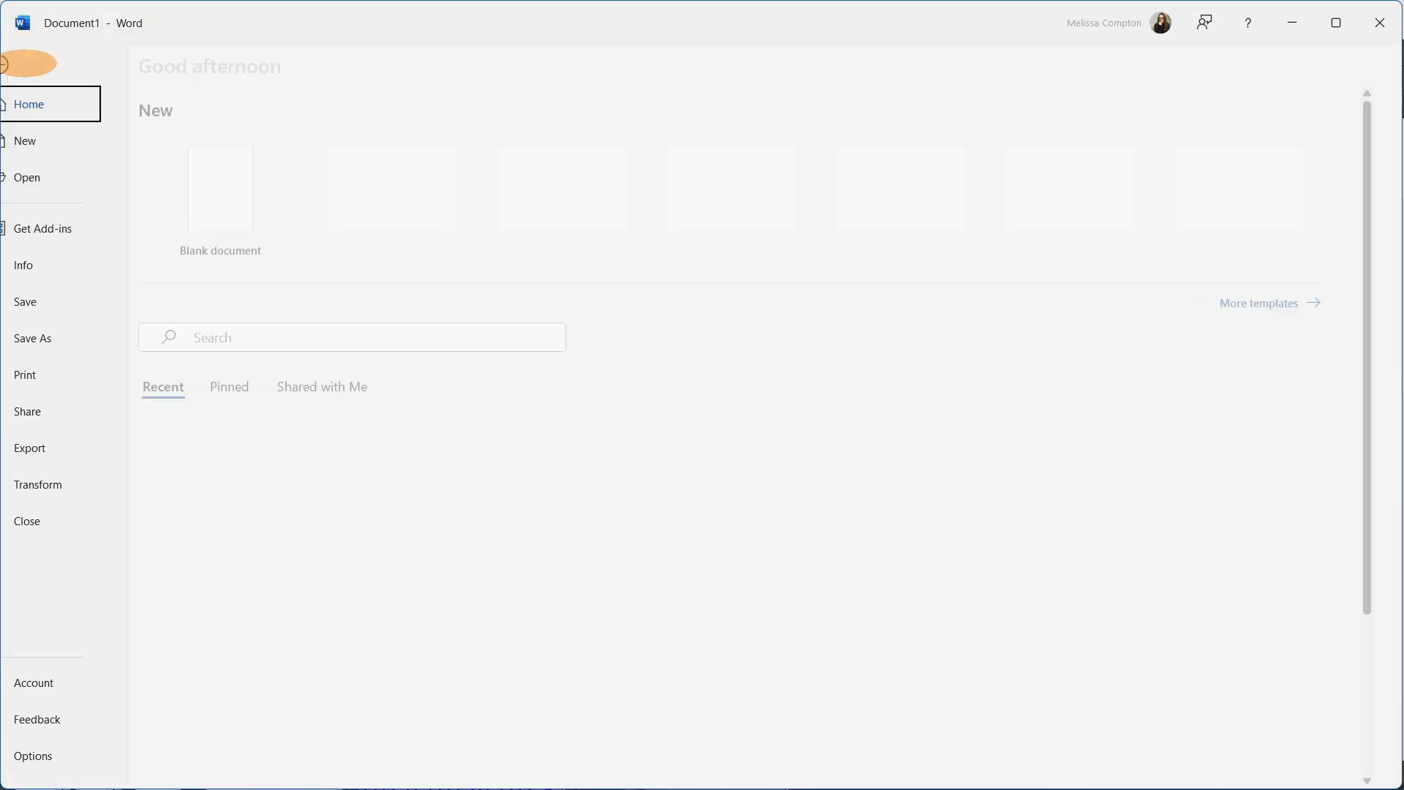
Step: View the ribbon customization options in Word, switch to PowerPoint to view the same options there, and close them
{"action": "left_click", "coordinate": [33, 756]}
{"action": "left_click", "coordinate": [386, 313]}
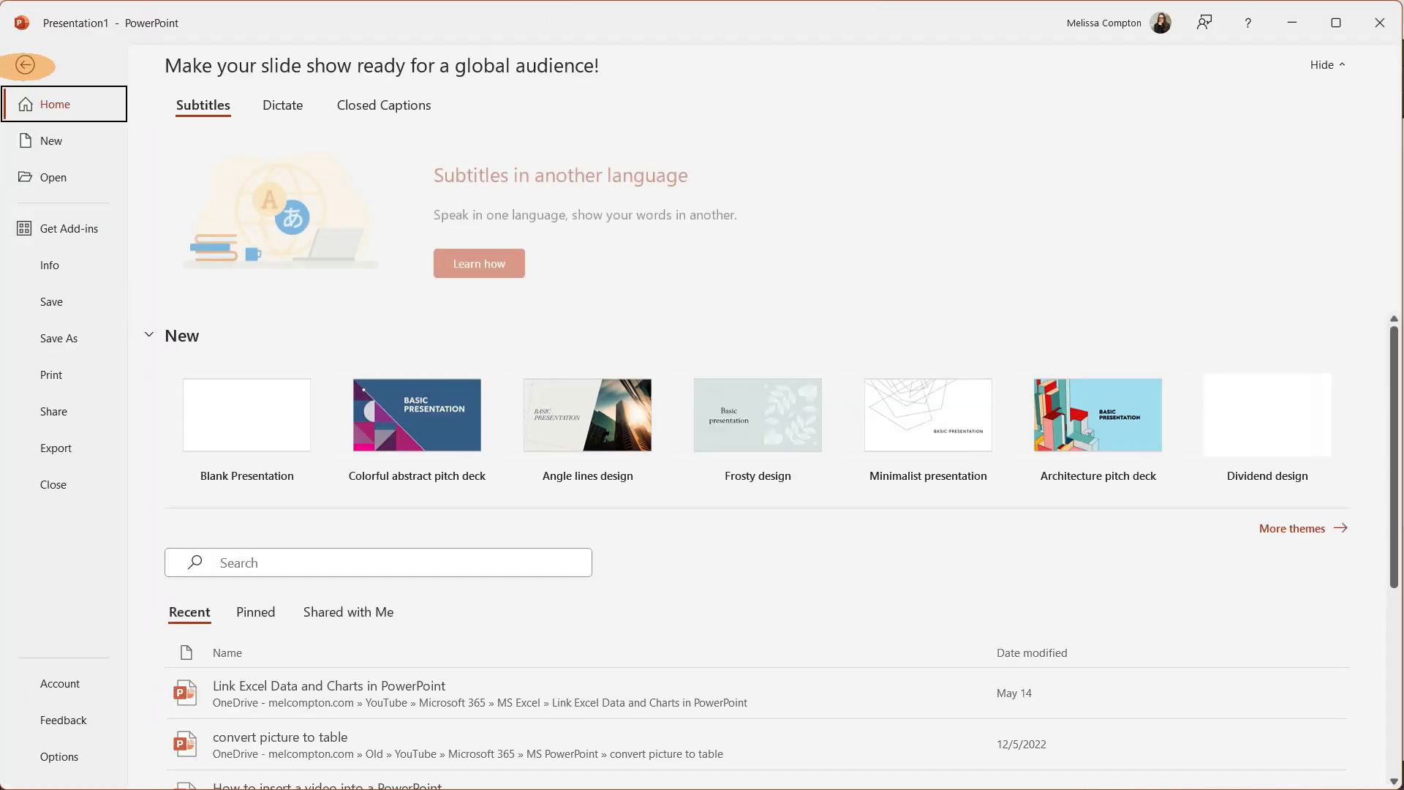
{"action": "left_click", "coordinate": [43, 757]}
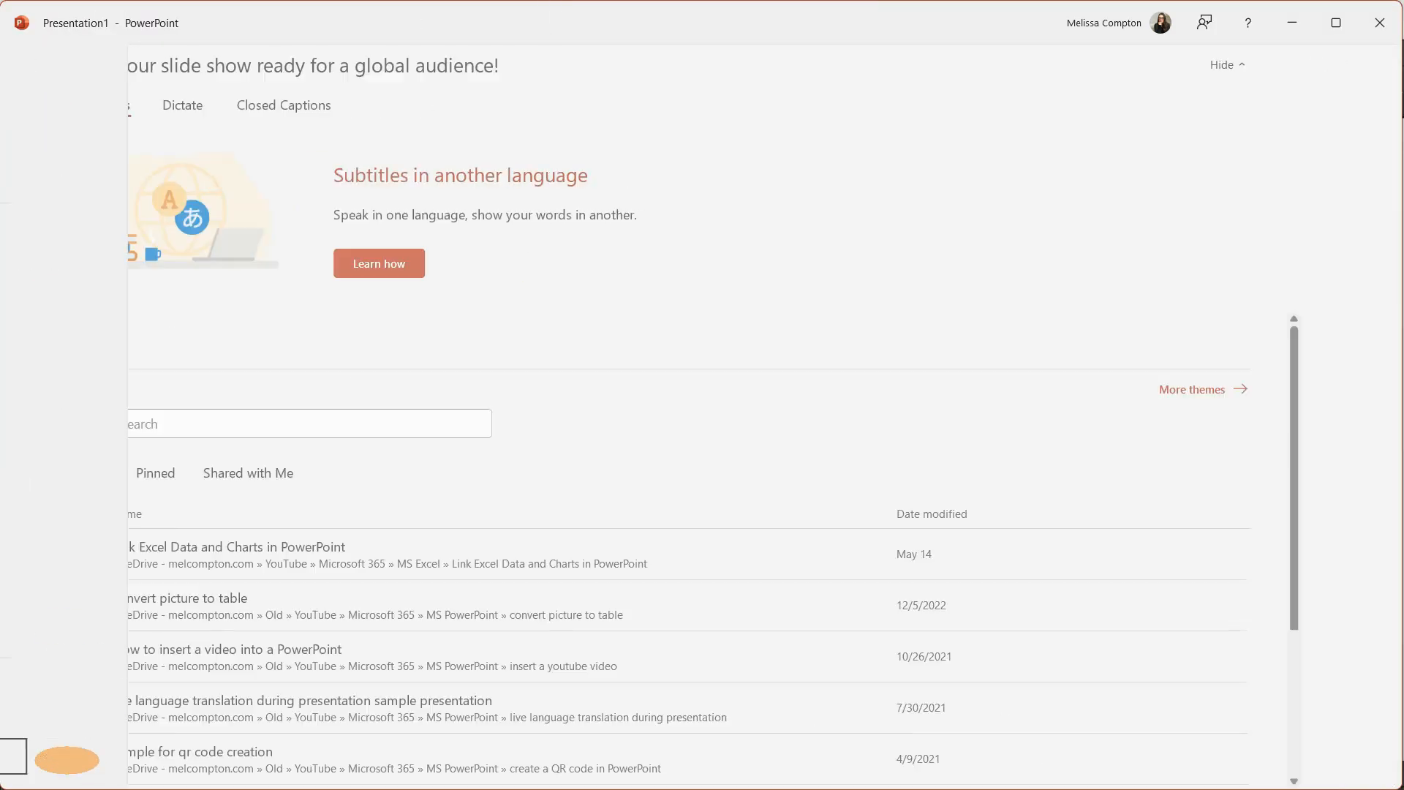
{"action": "left_click", "coordinate": [386, 287]}
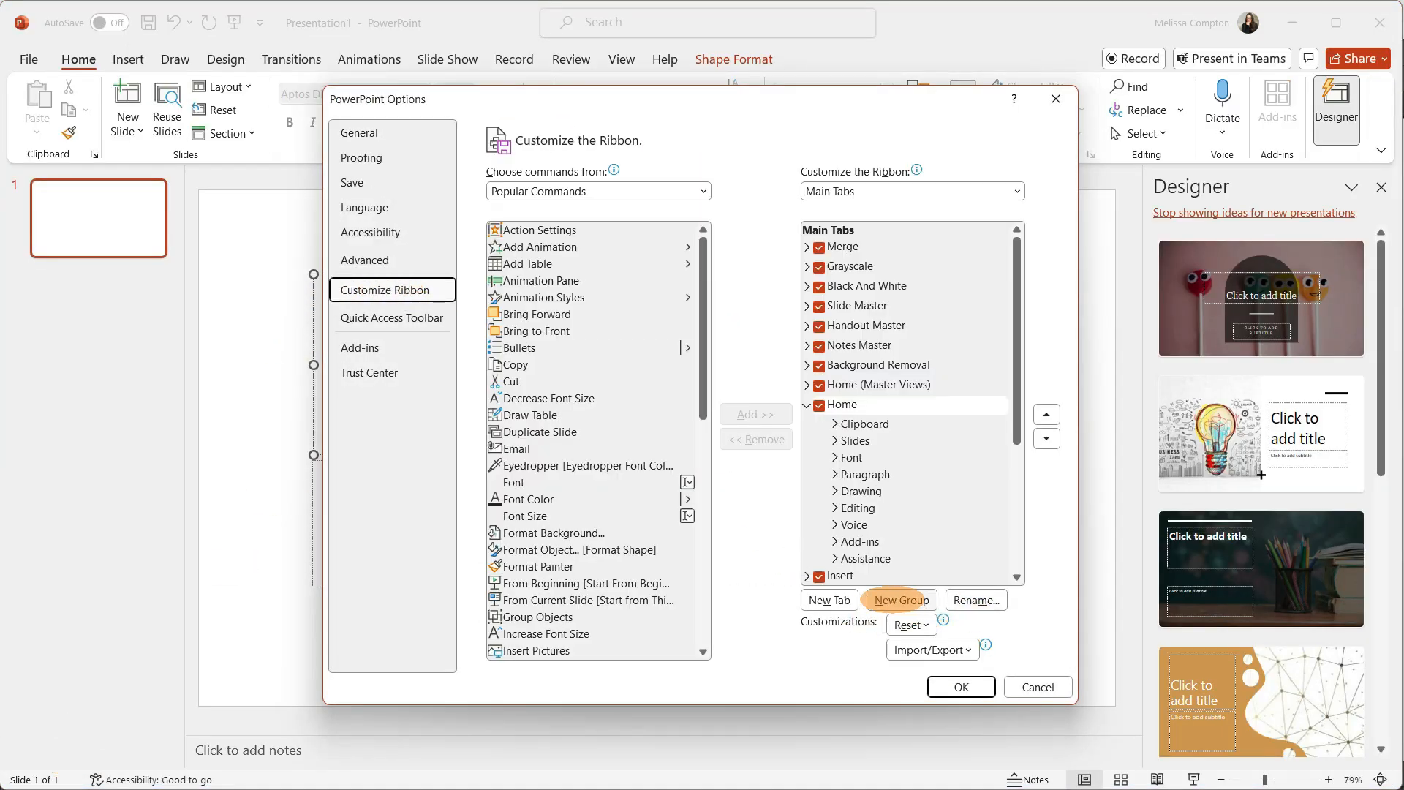
{"action": "left_click", "coordinate": [960, 687]}
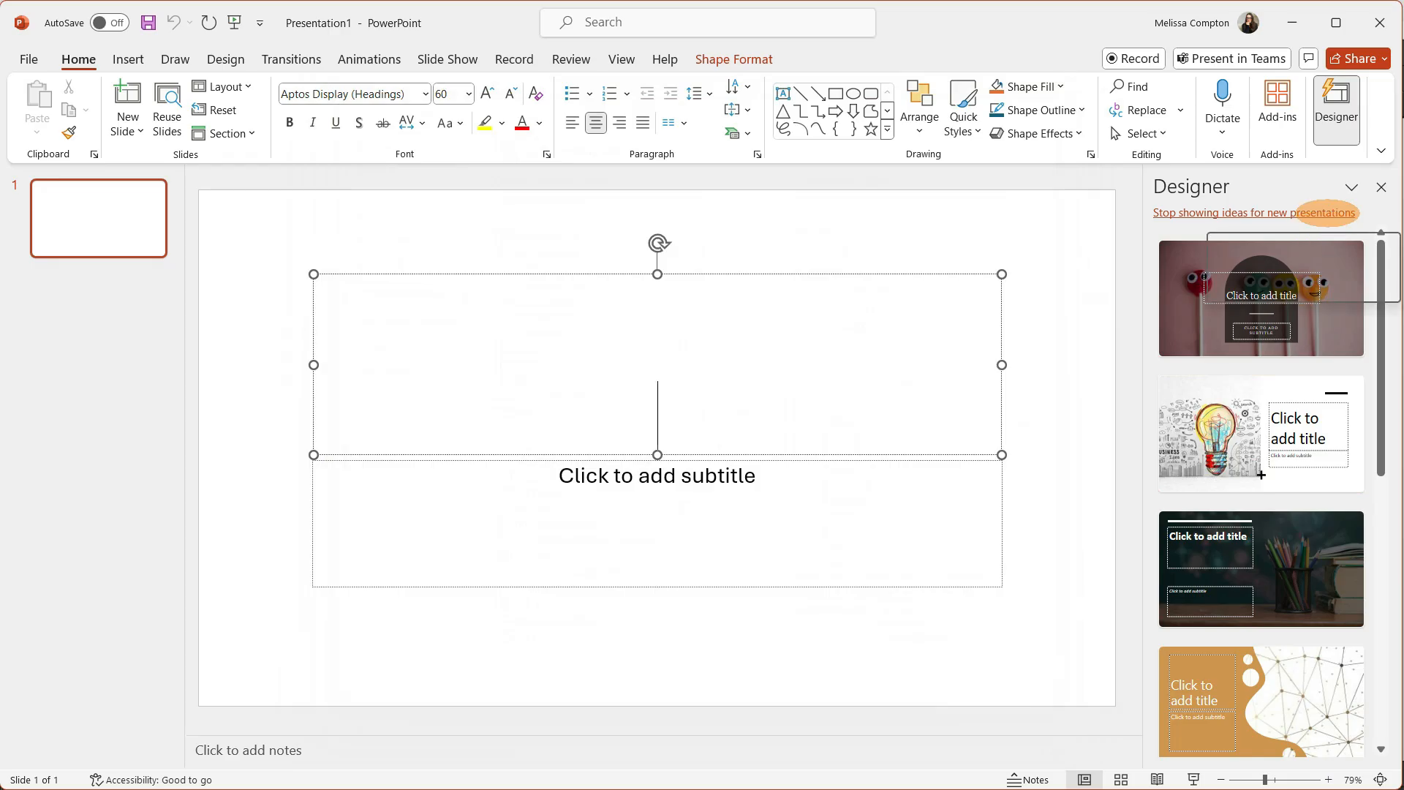